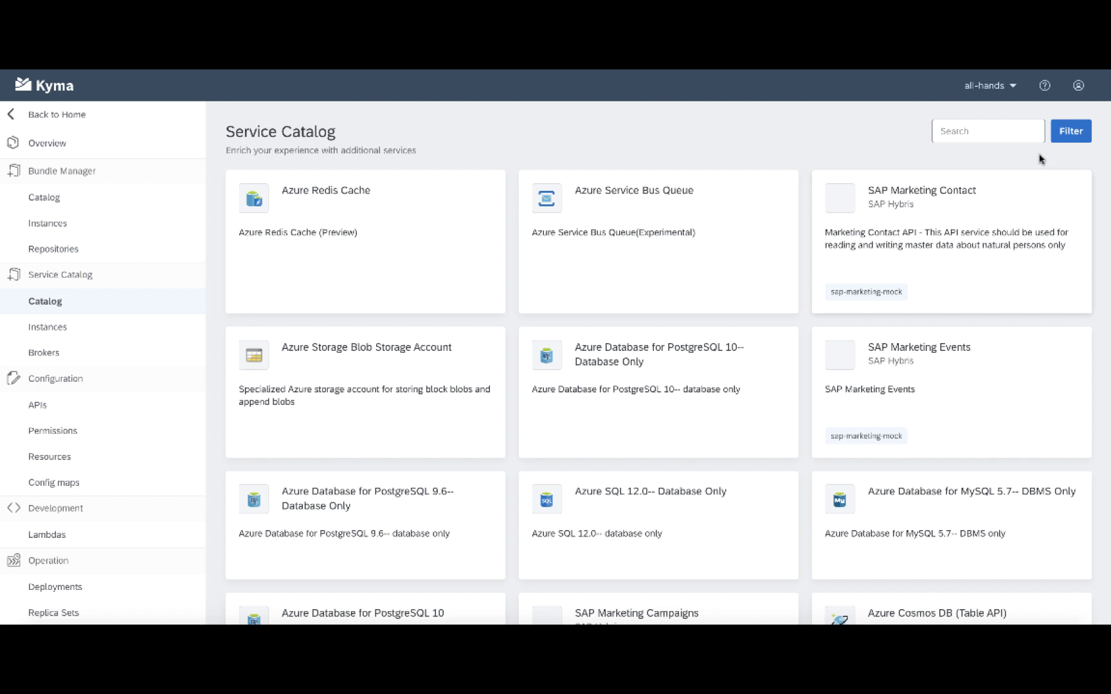
# - Filter the catalog to sap-commerce-mock and open the SAP Commerce Commercewebservices V2 details
pyautogui.click(1066, 138)
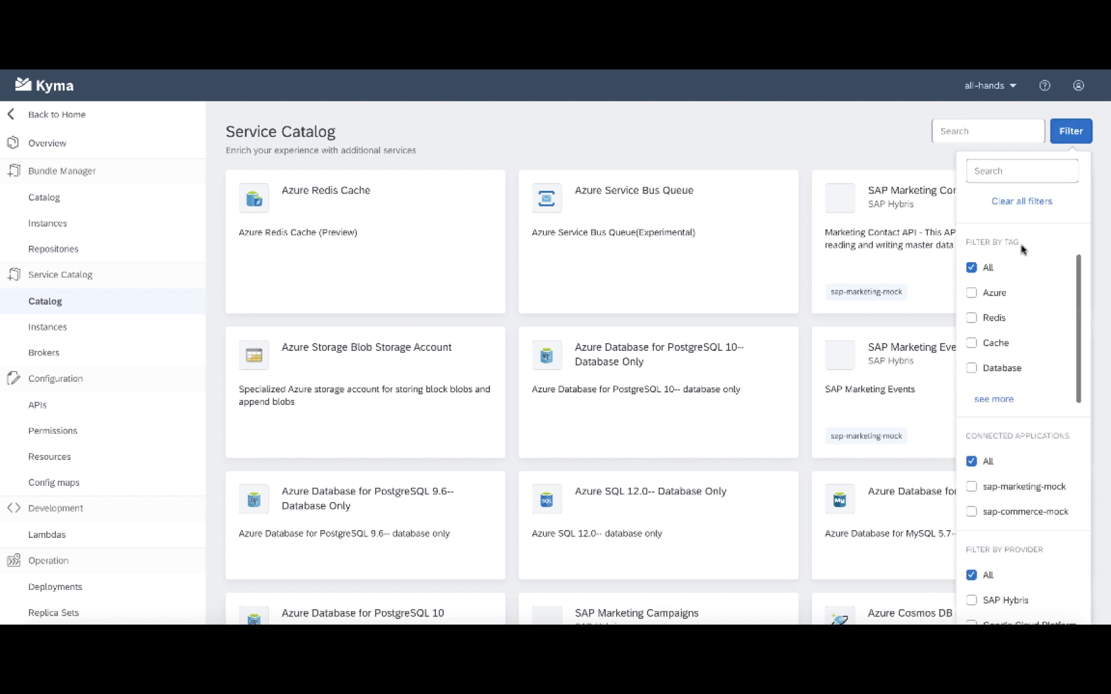
pyautogui.scroll(-1, 1019, 290)
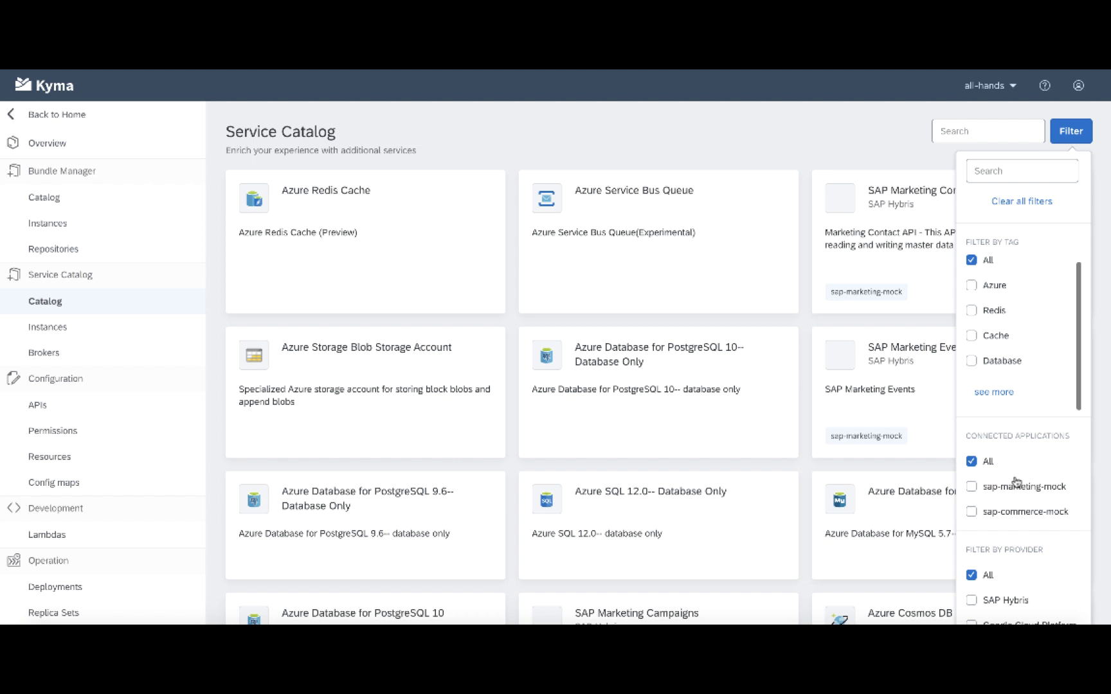
pyautogui.click(993, 514)
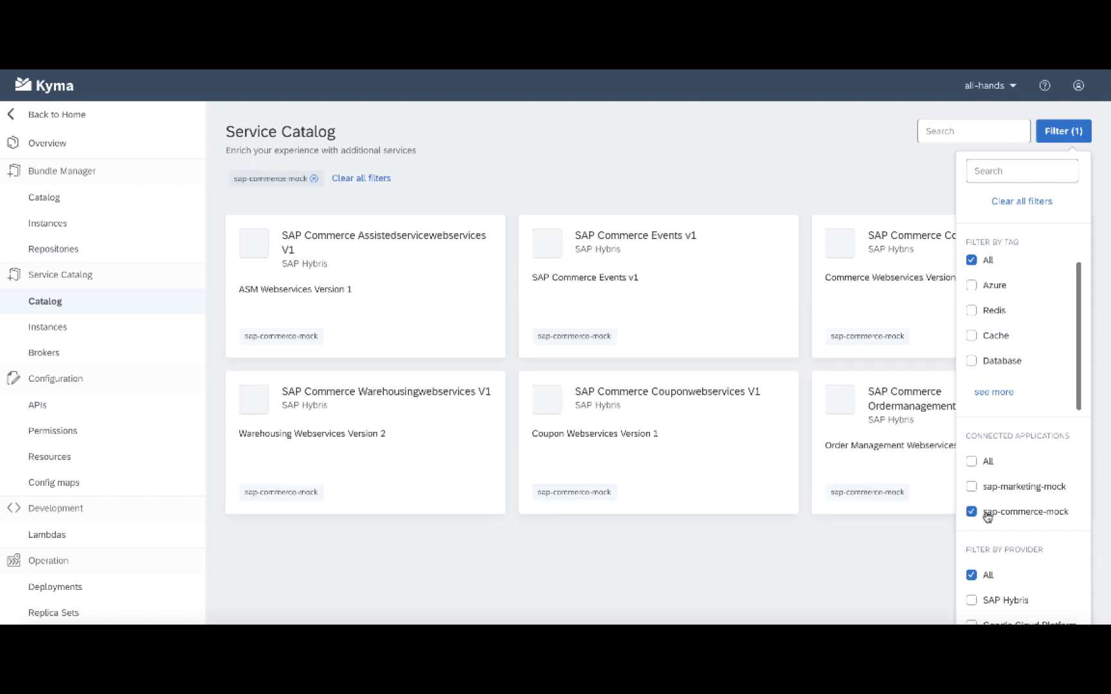
pyautogui.click(909, 541)
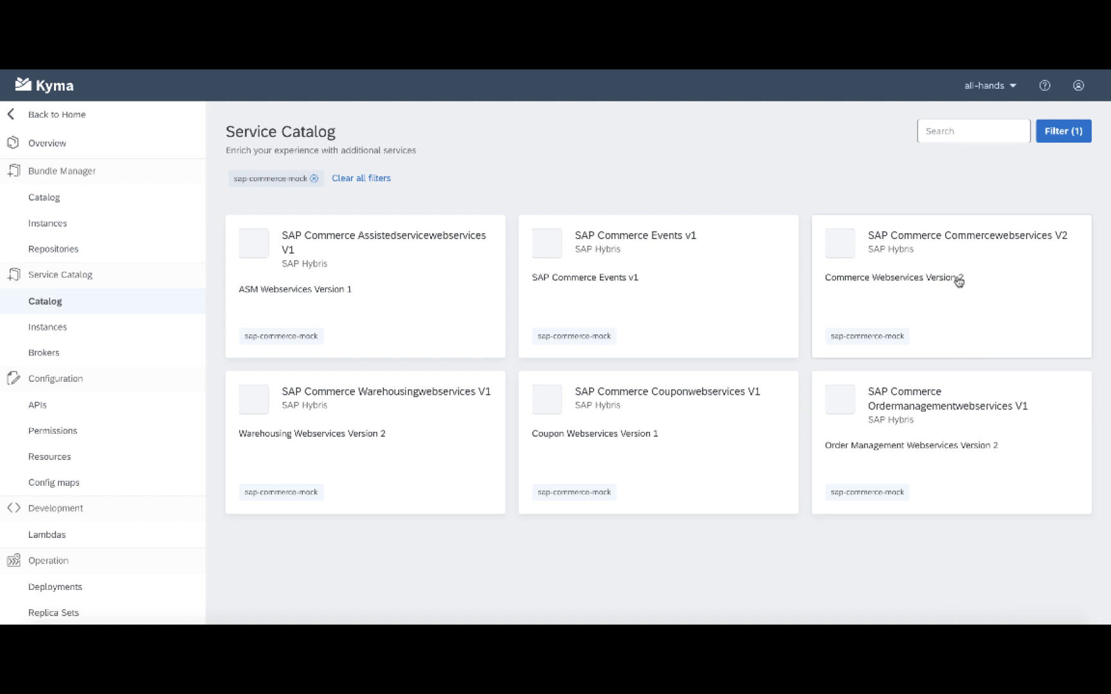
pyautogui.click(957, 280)
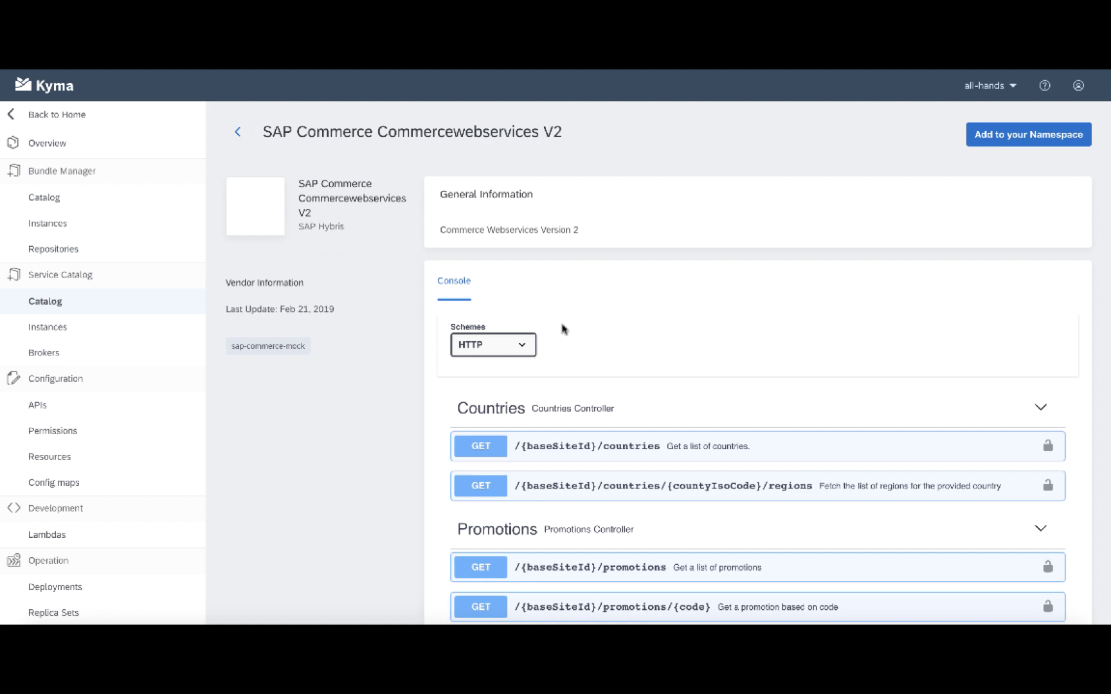
# - Browse the SAP Commerce Events v1 topics, then return to the full Service Catalog
pyautogui.click(239, 133)
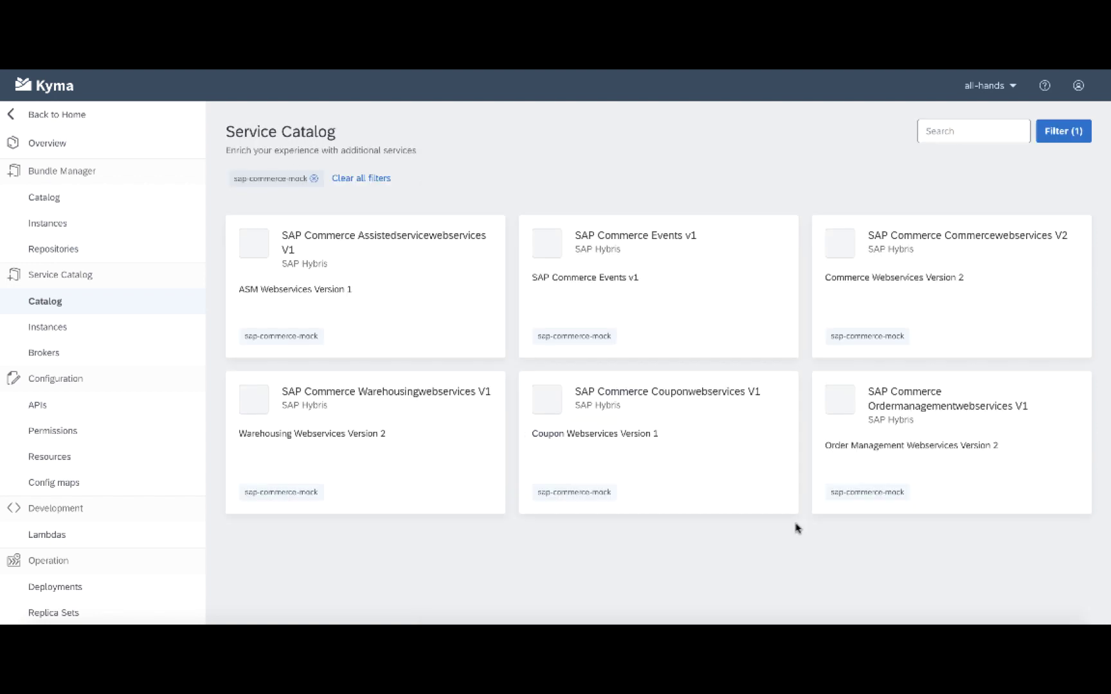
pyautogui.click(678, 309)
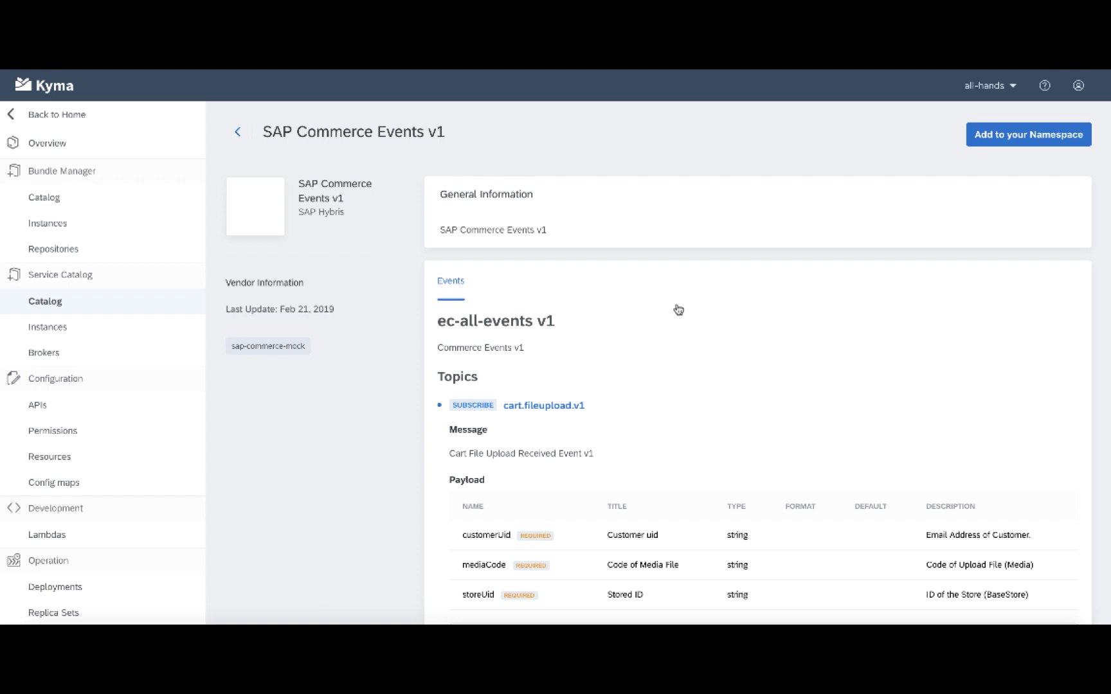
pyautogui.scroll(-8, 678, 310)
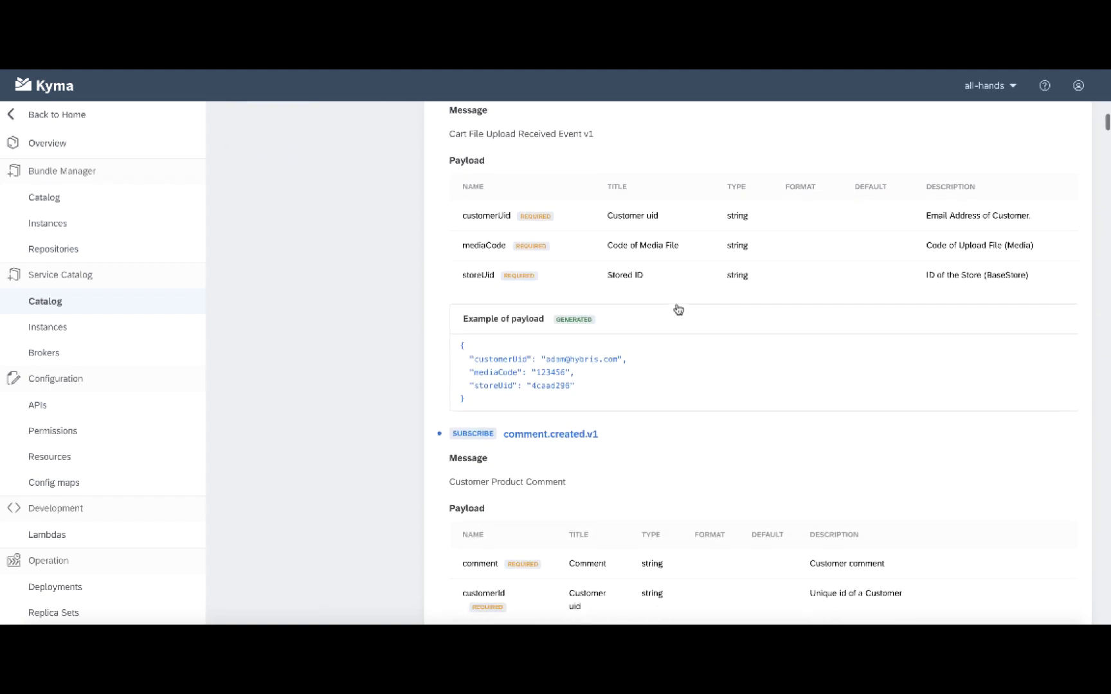
pyautogui.scroll(-4, 678, 310)
pyautogui.scroll(15, 677, 310)
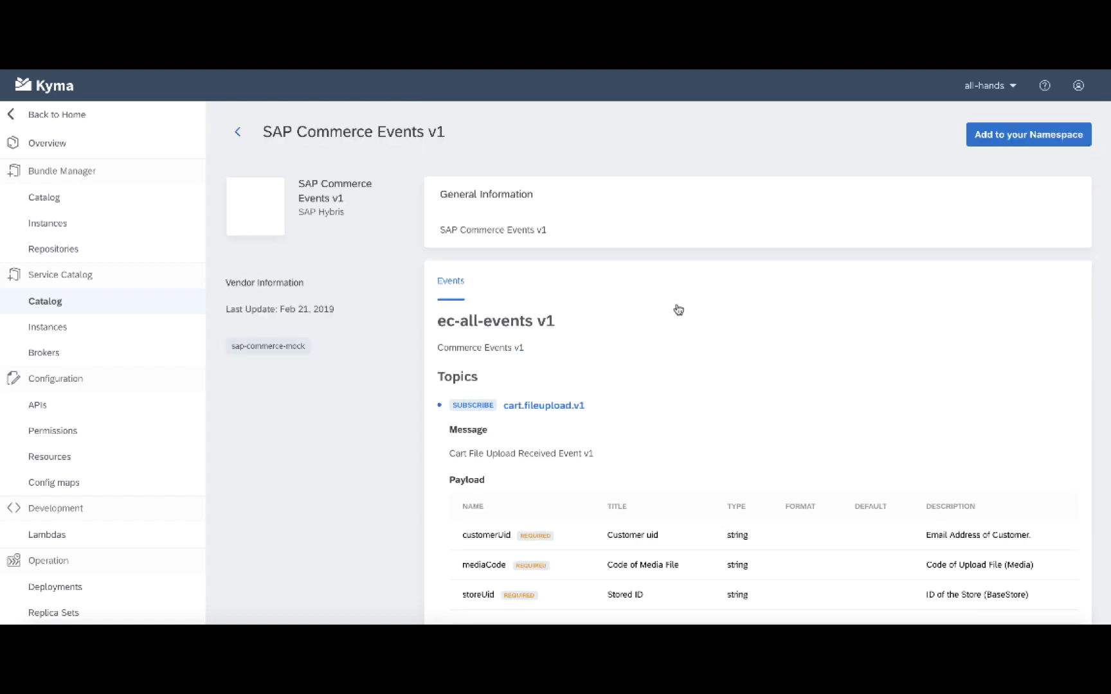
pyautogui.click(1011, 140)
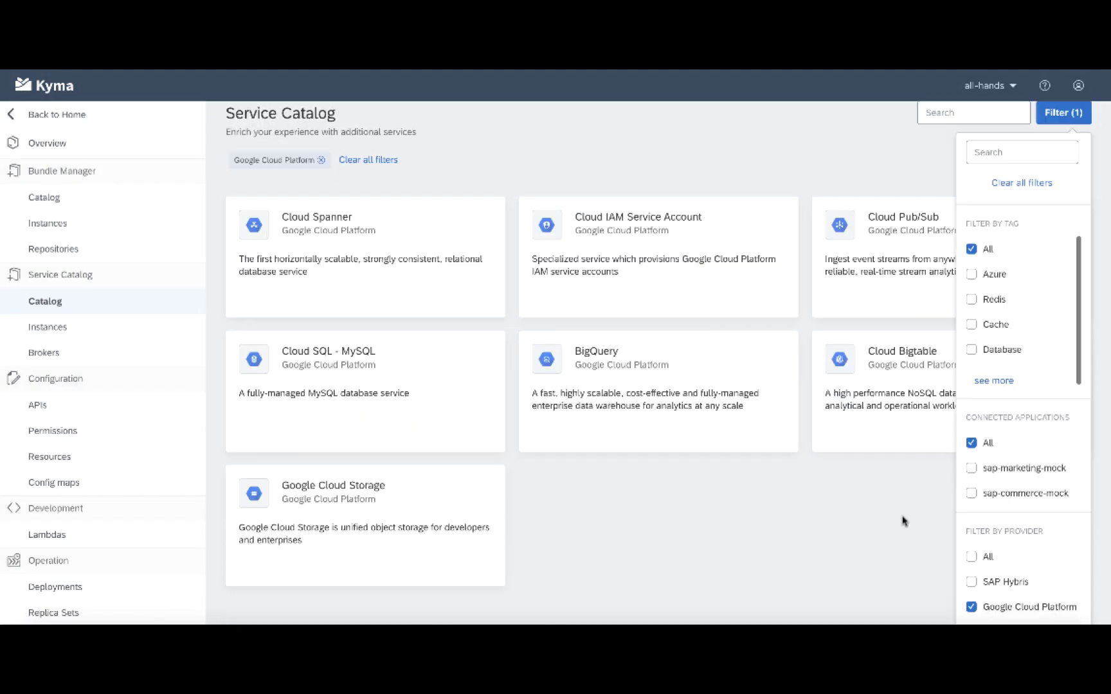
# - Remove the Google Cloud Platform filter from the Service Catalog
pyautogui.click(902, 521)
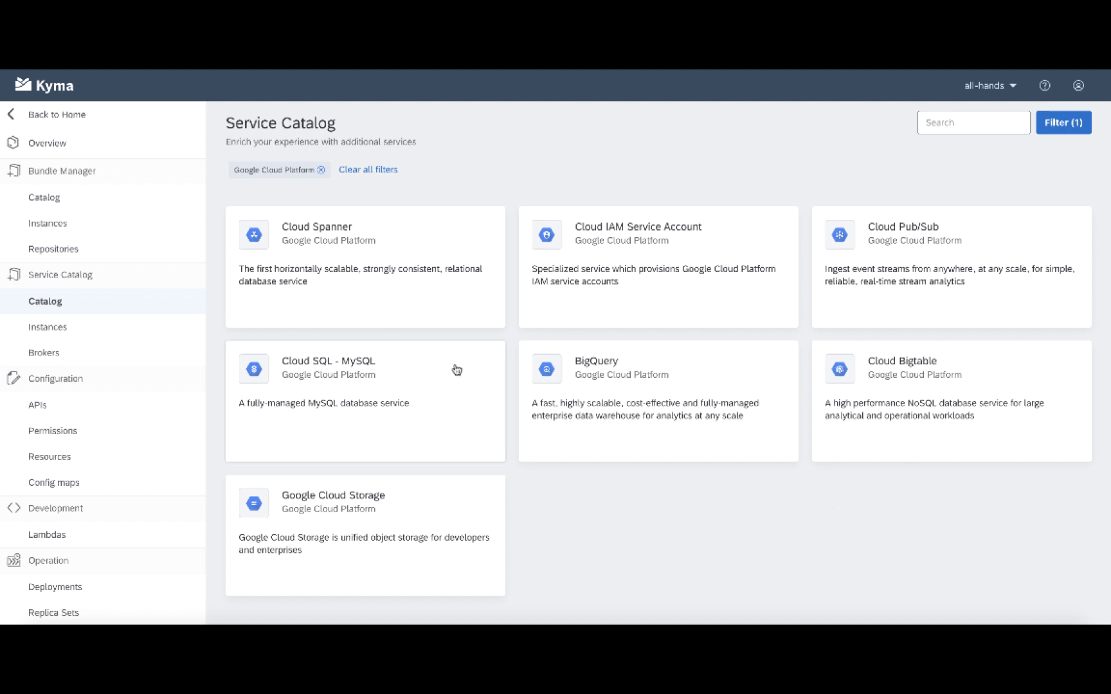
pyautogui.click(1061, 125)
pyautogui.click(486, 181)
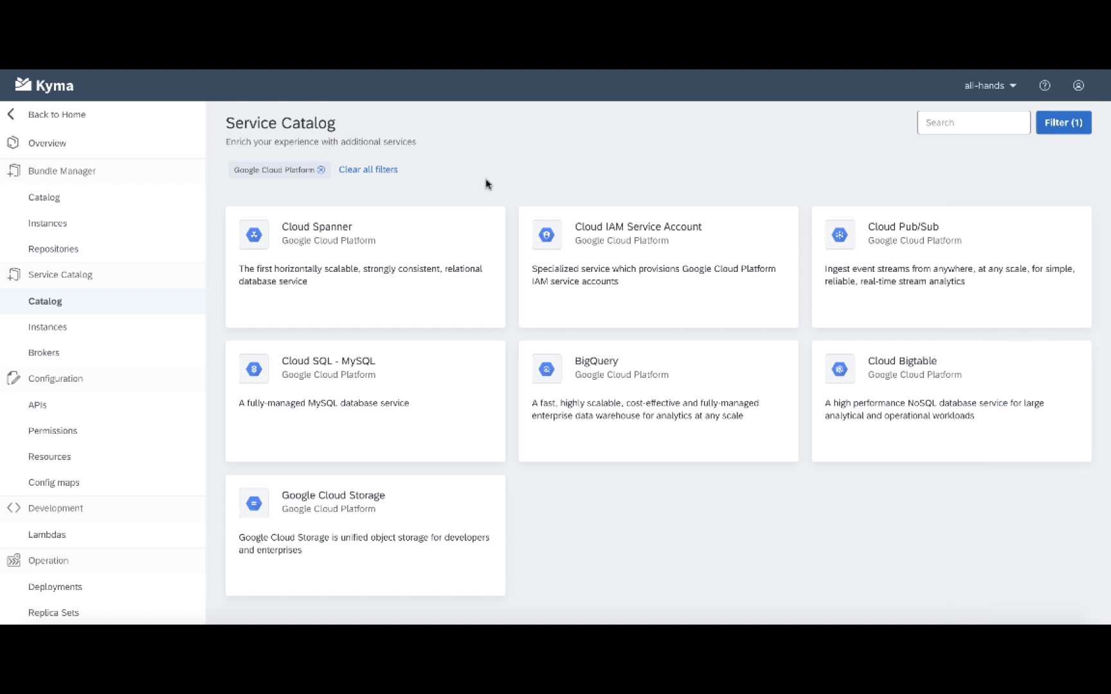
pyautogui.click(375, 170)
# - Search the catalog for 'mon' and open the Azure Cosmos DB (MongoDB API) details
pyautogui.click(948, 121)
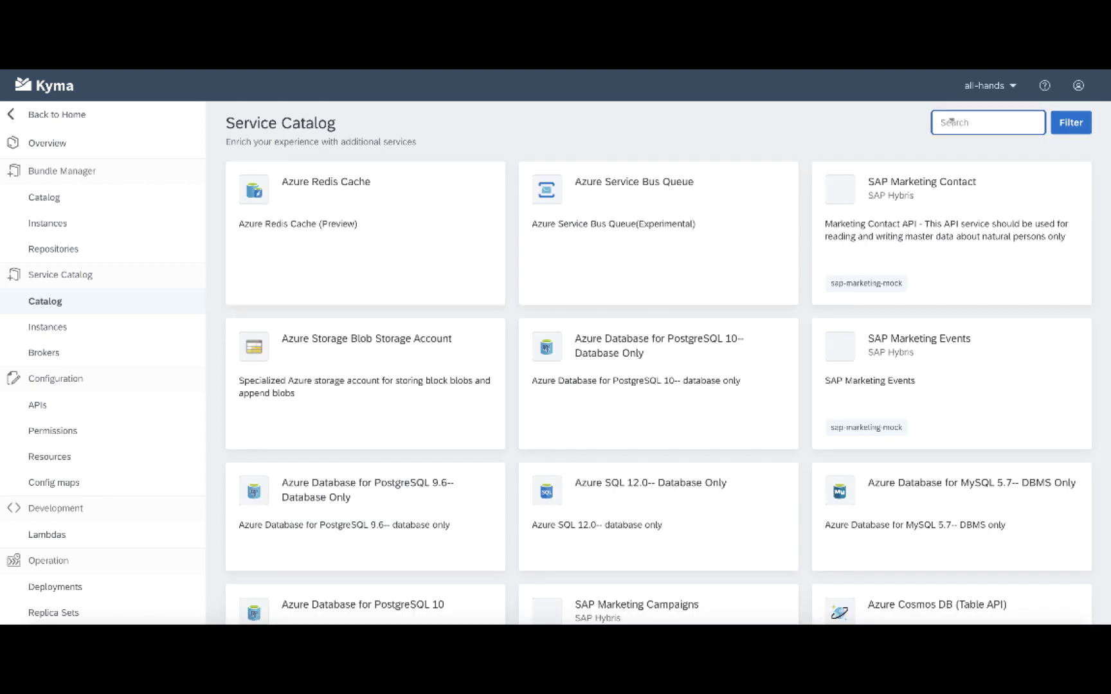
pyautogui.write('mon')
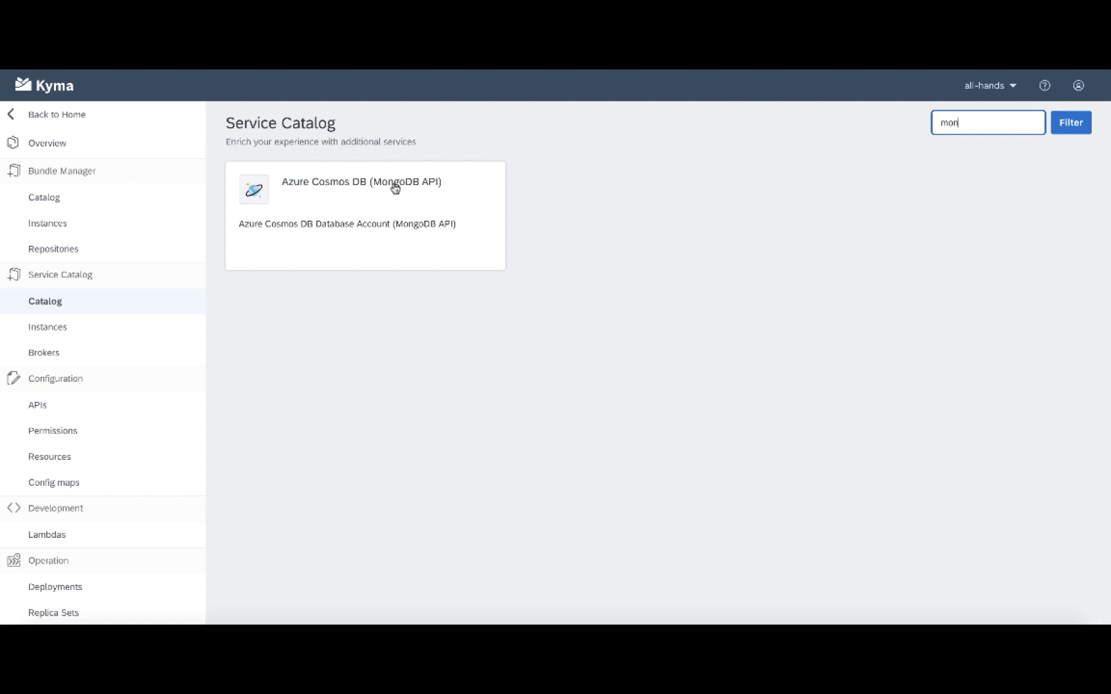
pyautogui.click(395, 188)
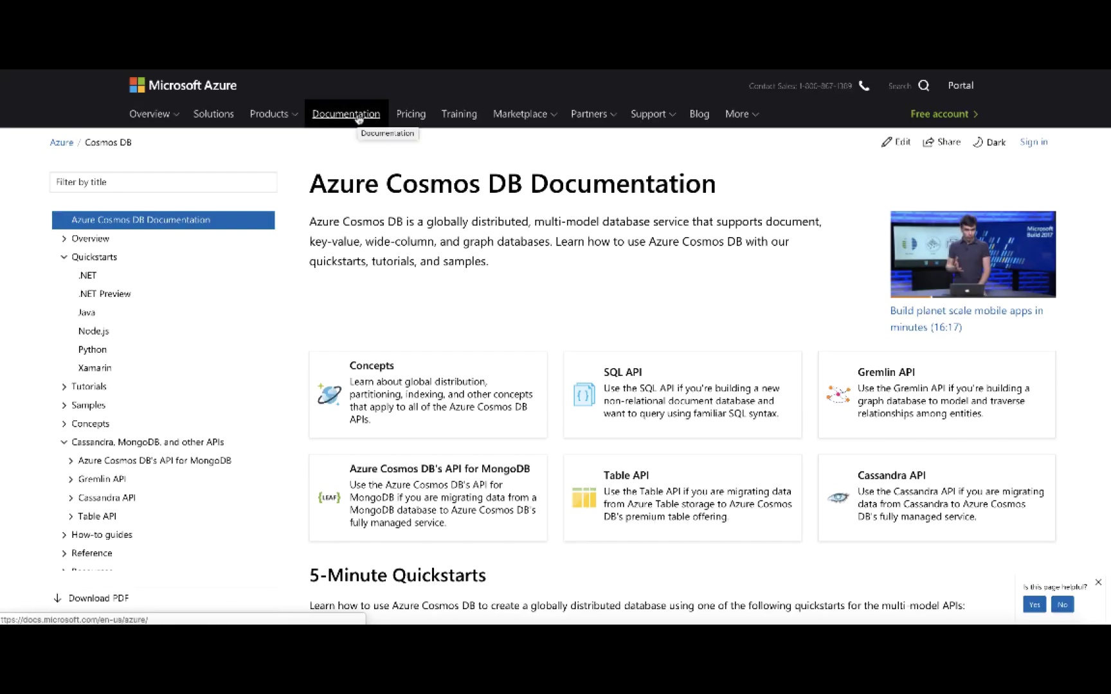
pyautogui.hotkey('ctrl', 'w')
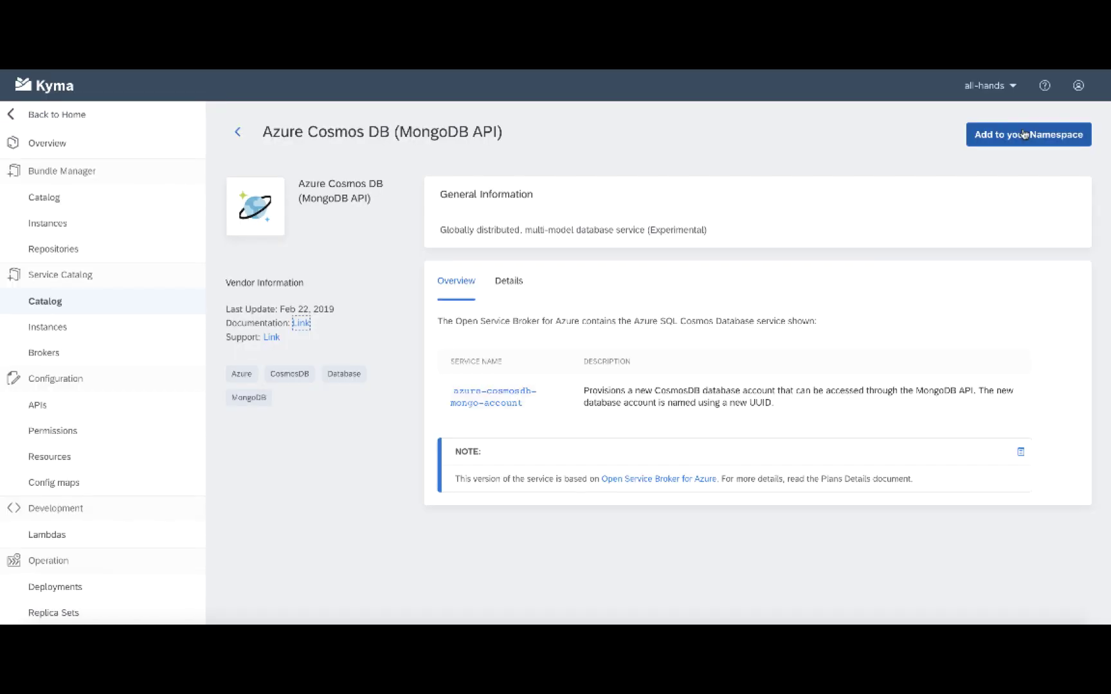
# - Review the Cosmos DB (MongoDB API) provisioning form fields without creating an instance
pyautogui.click(1024, 135)
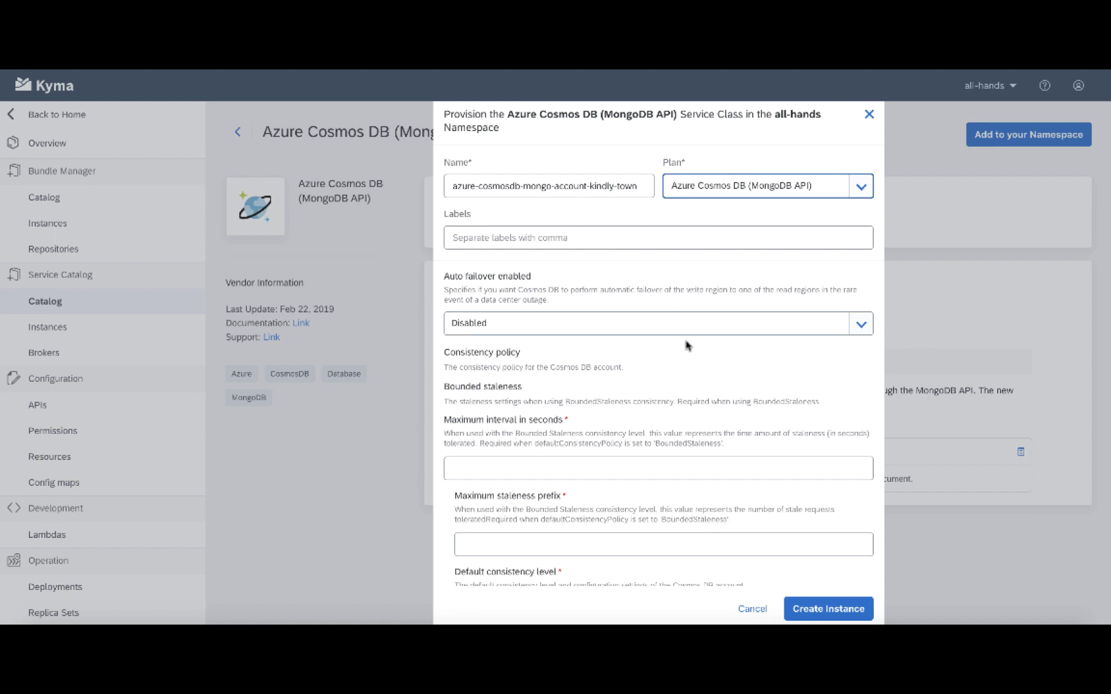
pyautogui.scroll(-1, 687, 346)
pyautogui.scroll(-4, 687, 346)
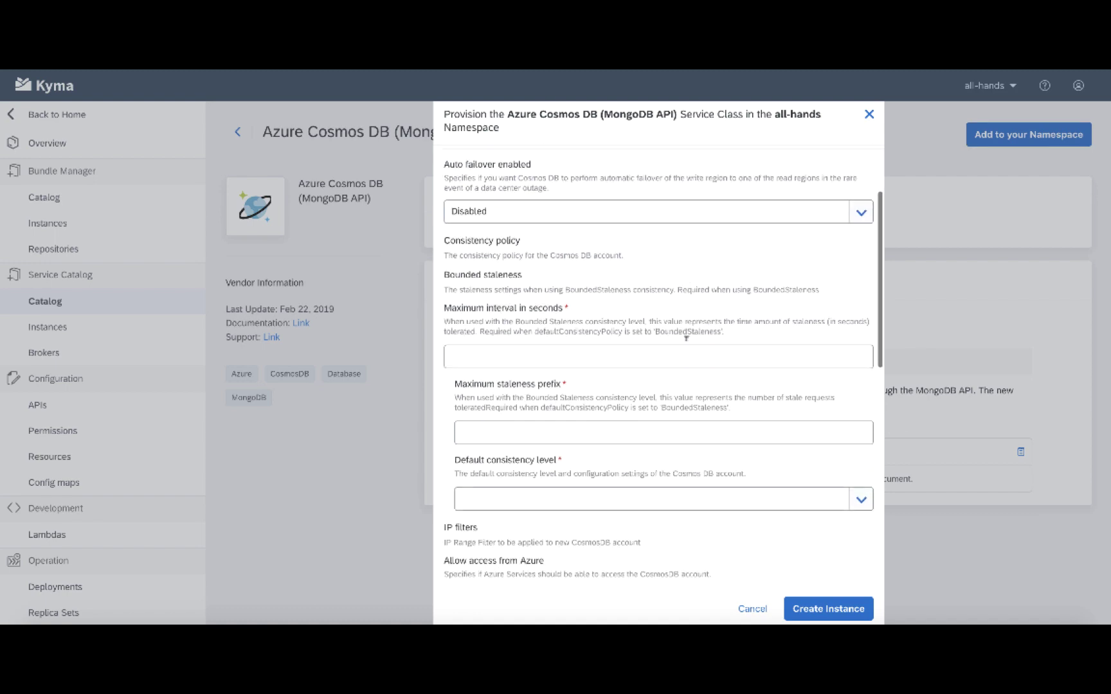
pyautogui.scroll(-5, 686, 337)
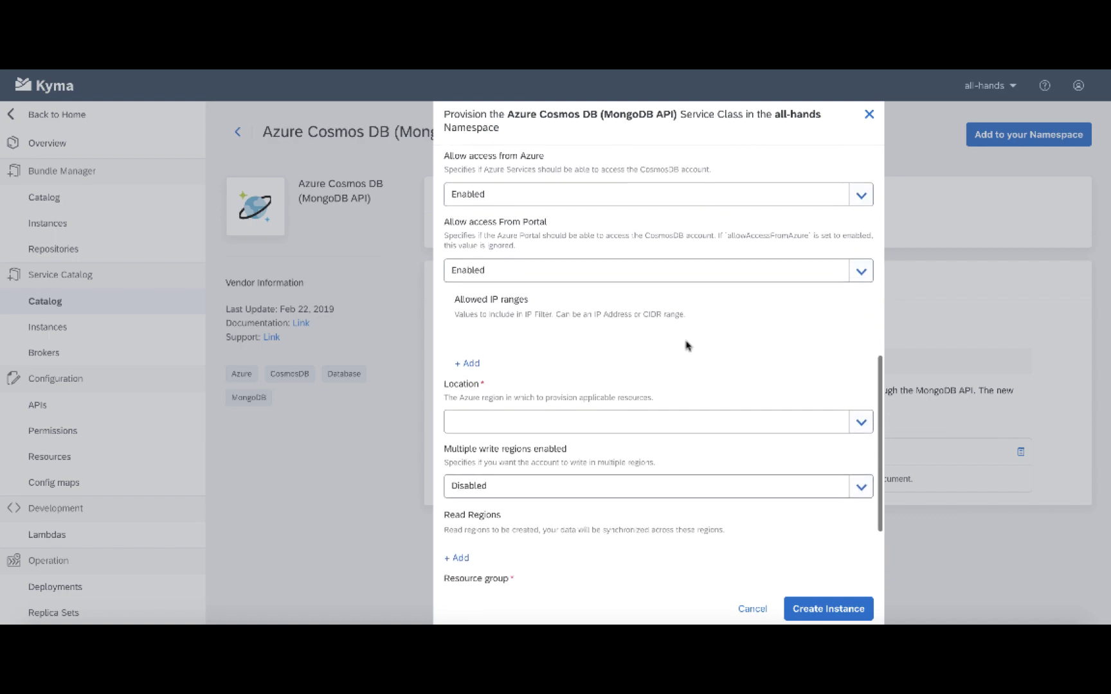
pyautogui.scroll(-1, 686, 346)
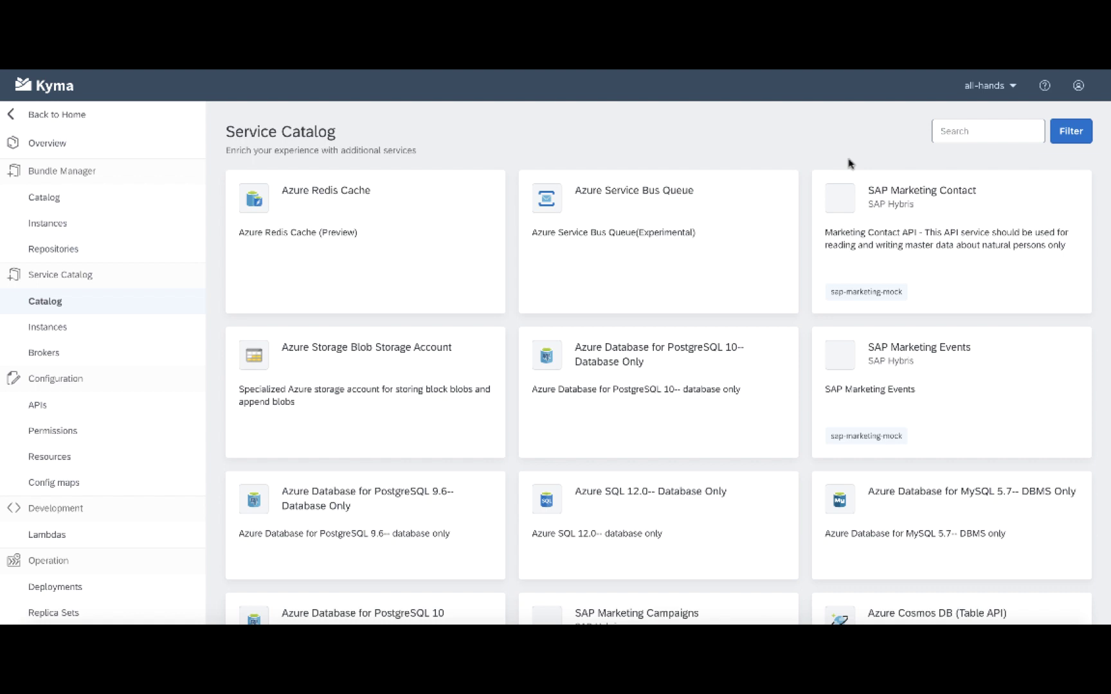
# - Filter the catalog by the Cognitive tag and start adding Azure Text Analytics to the namespace
pyautogui.click(1054, 136)
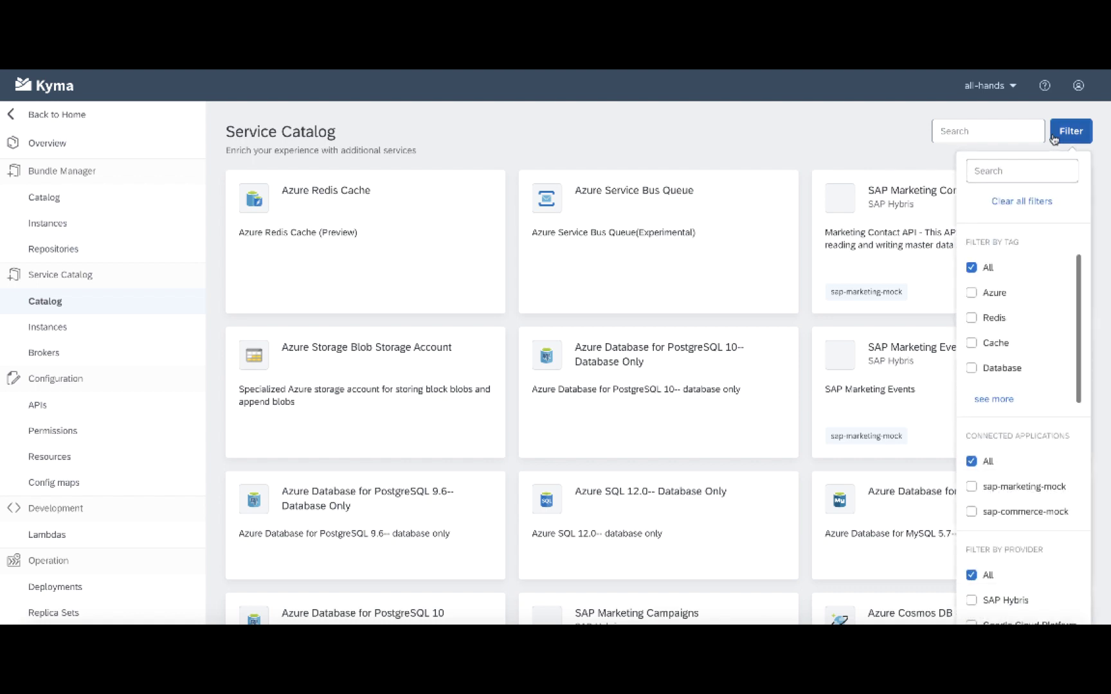
pyautogui.click(1024, 169)
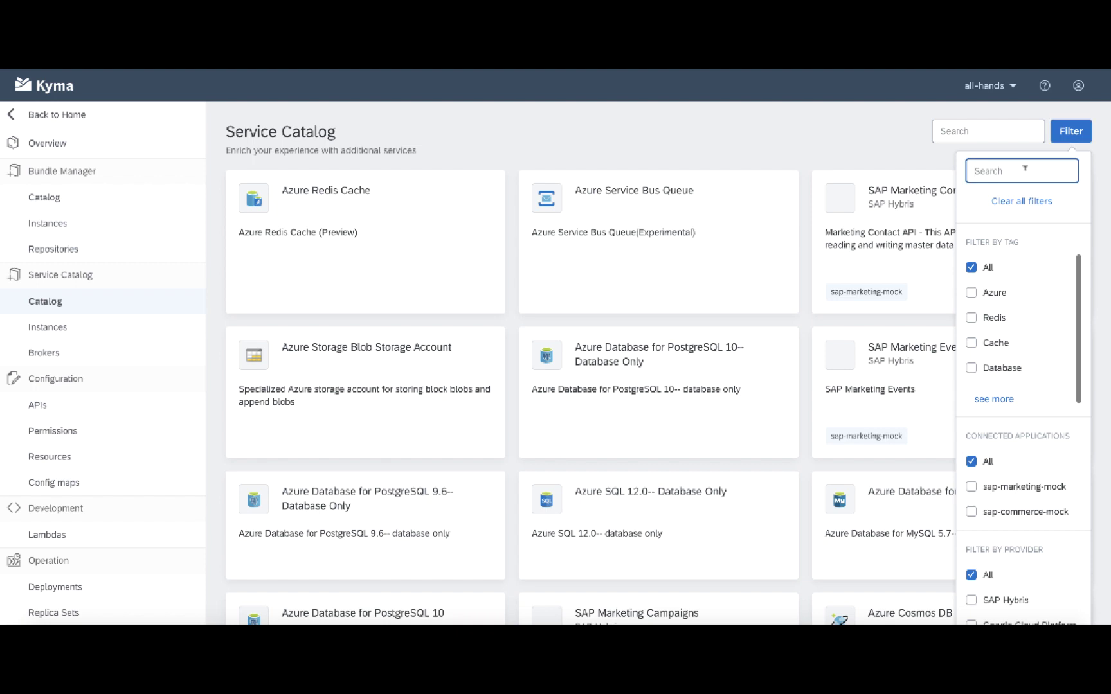
pyautogui.click(1000, 396)
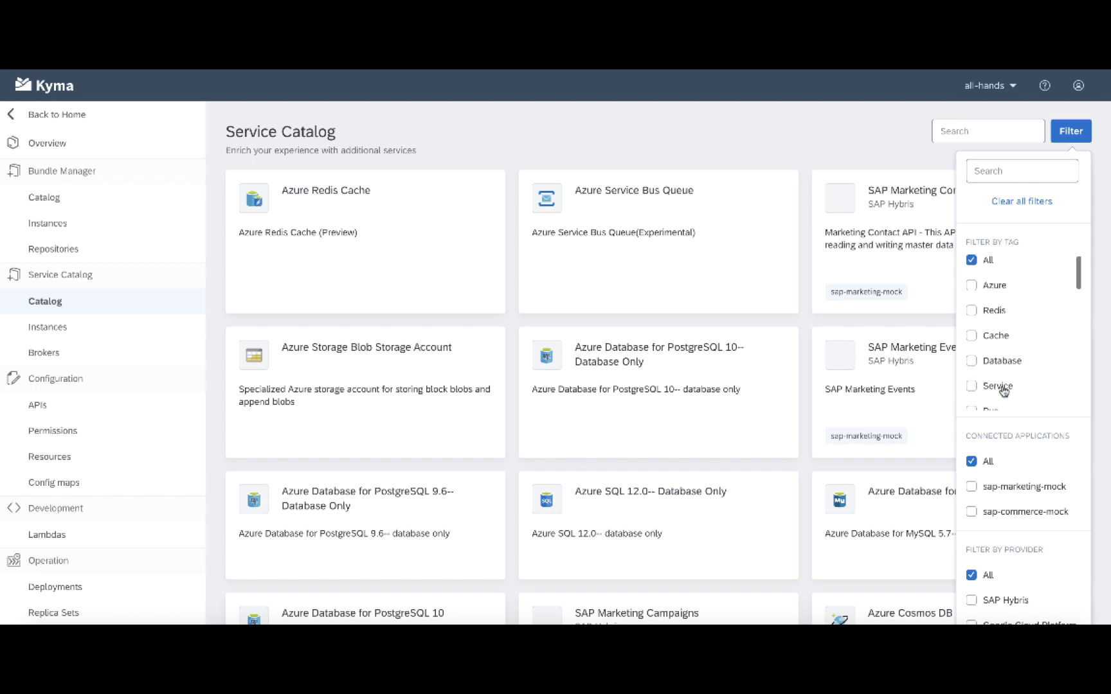
pyautogui.scroll(-2, 1003, 392)
pyautogui.scroll(3, 1000, 370)
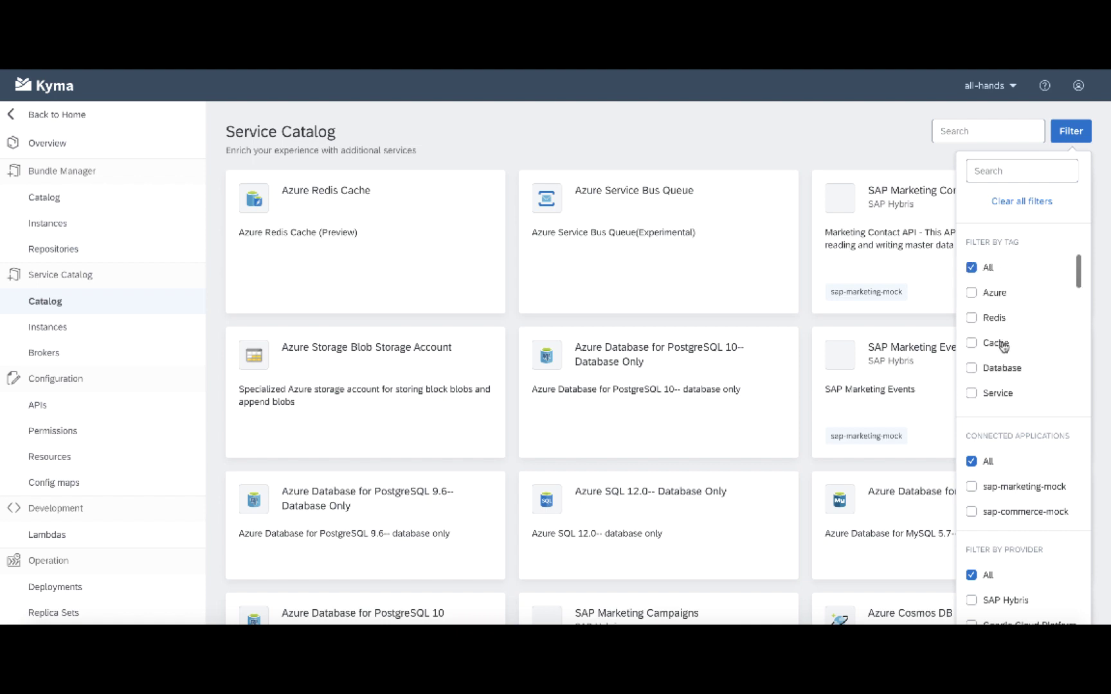
pyautogui.click(1005, 172)
pyautogui.write('cog')
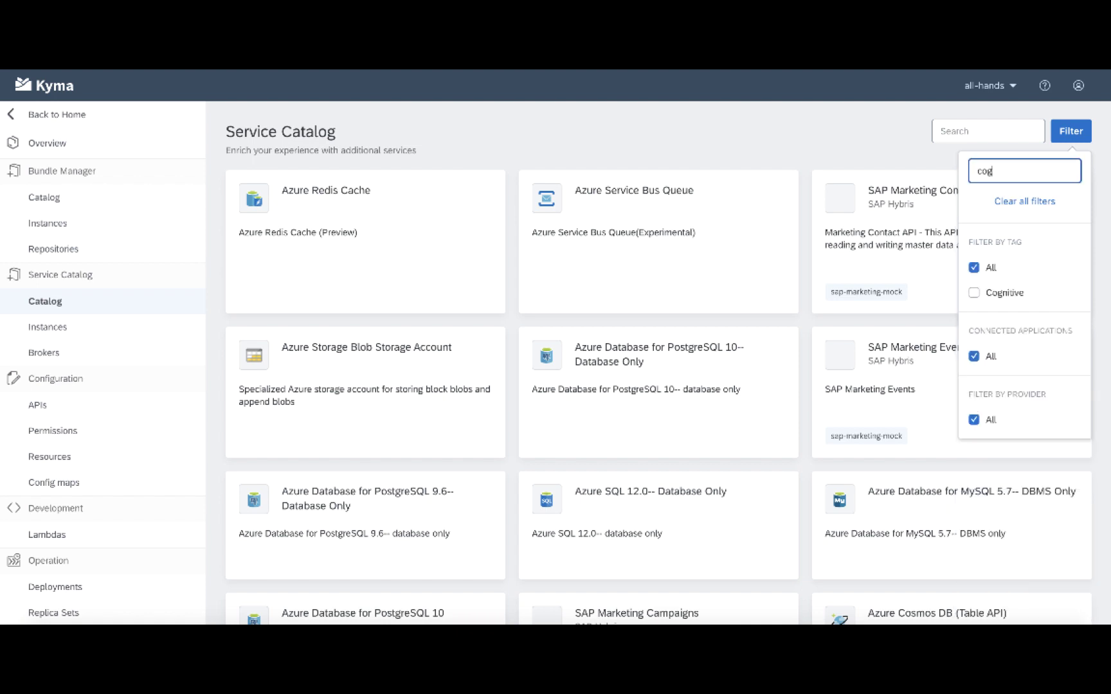
pyautogui.click(973, 293)
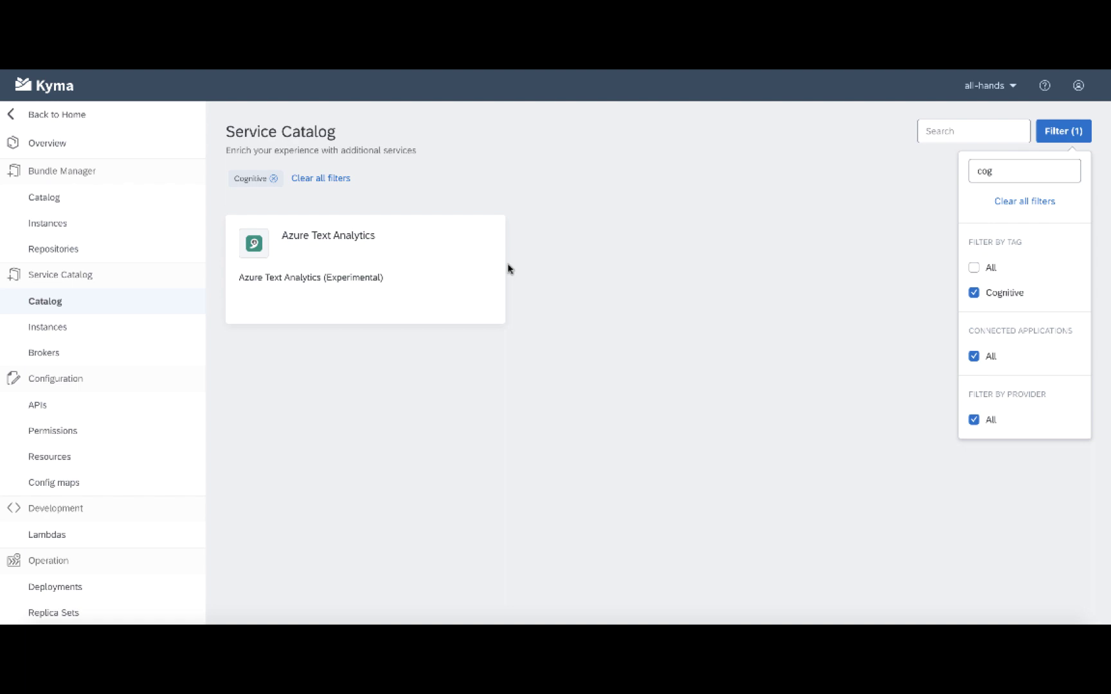
pyautogui.click(459, 267)
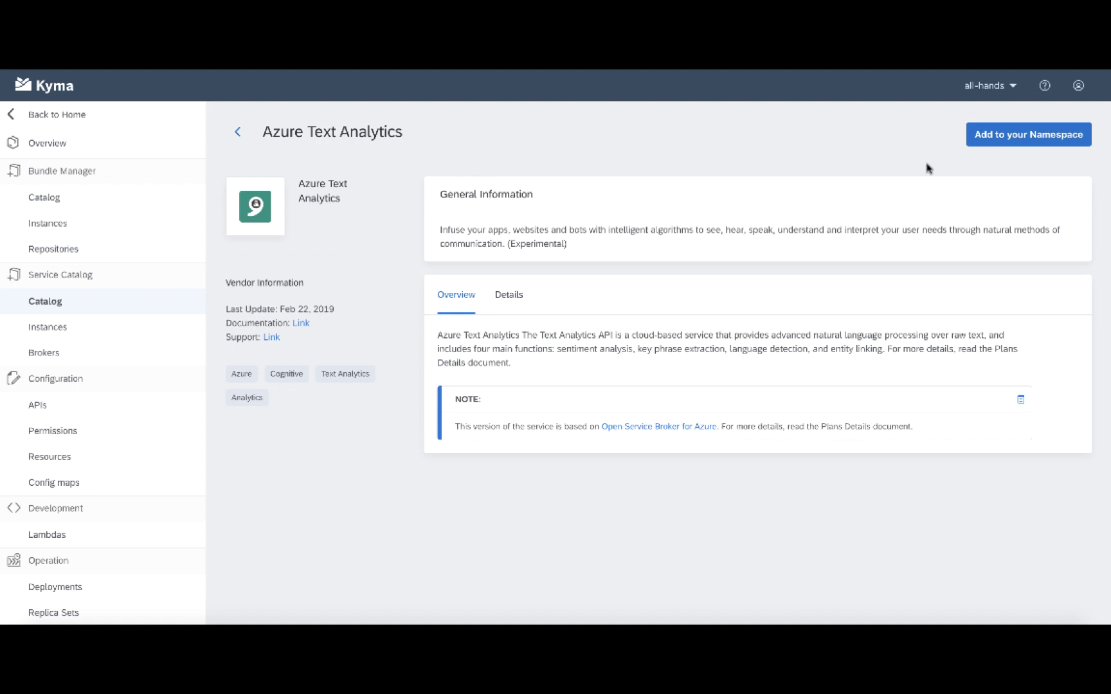
pyautogui.click(1011, 139)
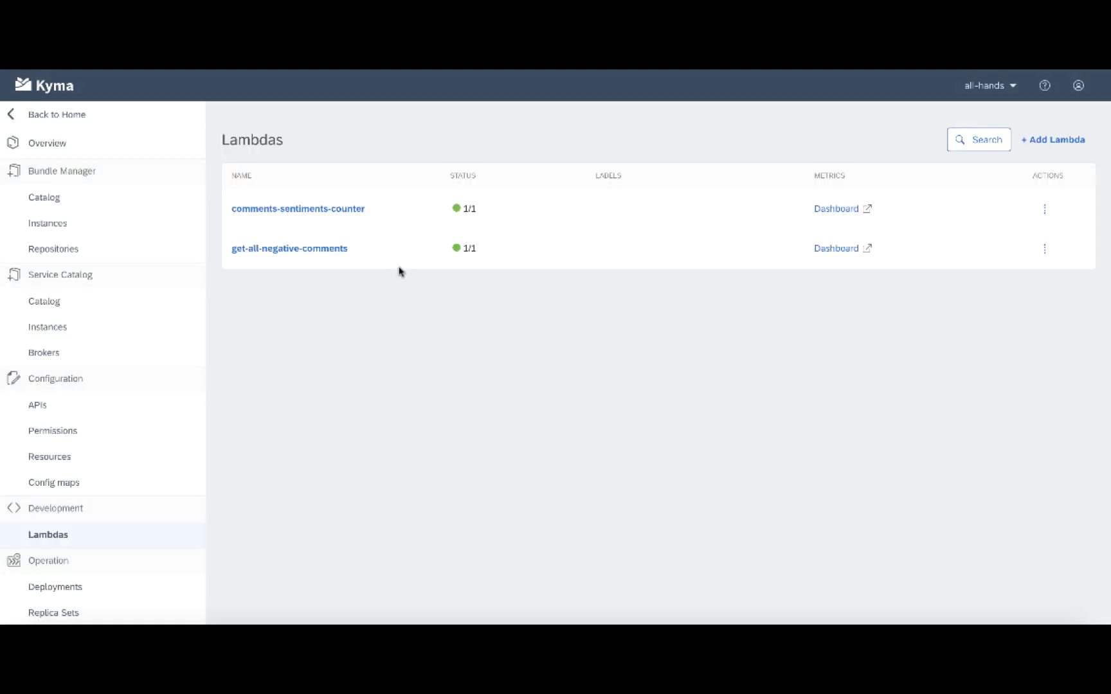
pyautogui.click(348, 218)
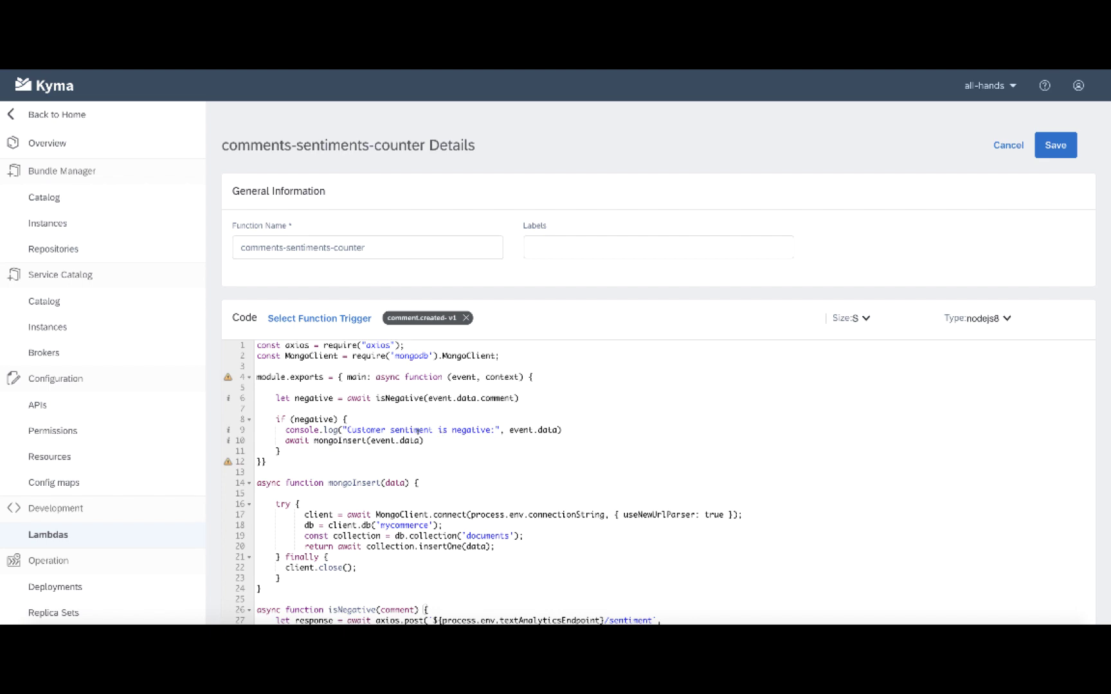
pyautogui.scroll(-5, 416, 429)
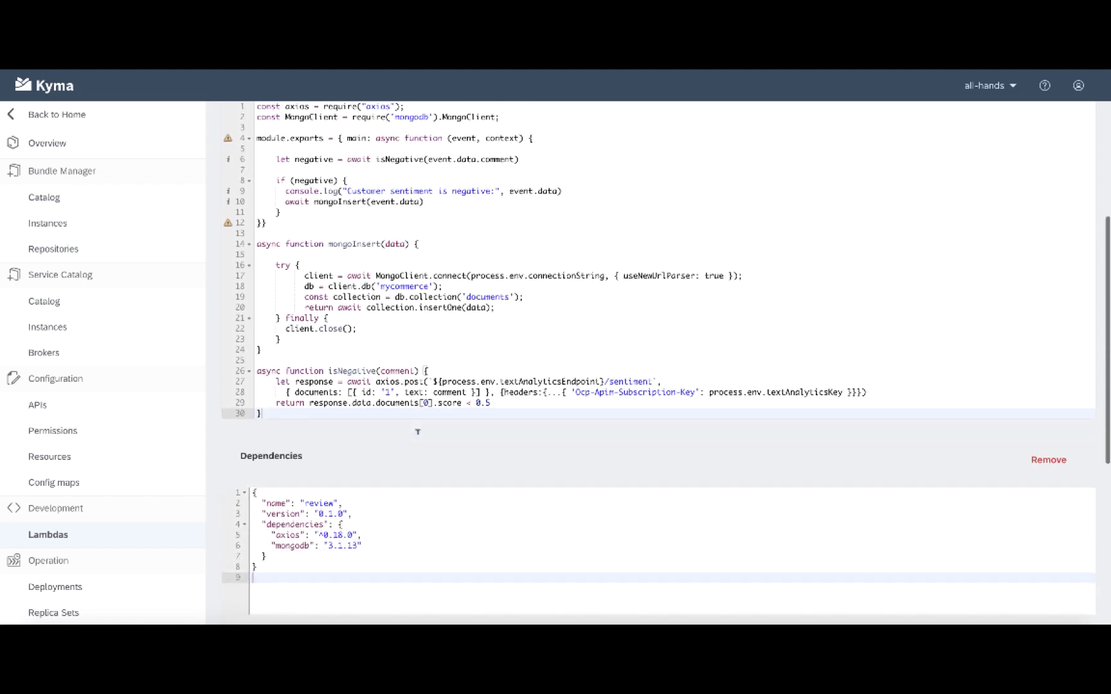
pyautogui.scroll(-4, 417, 432)
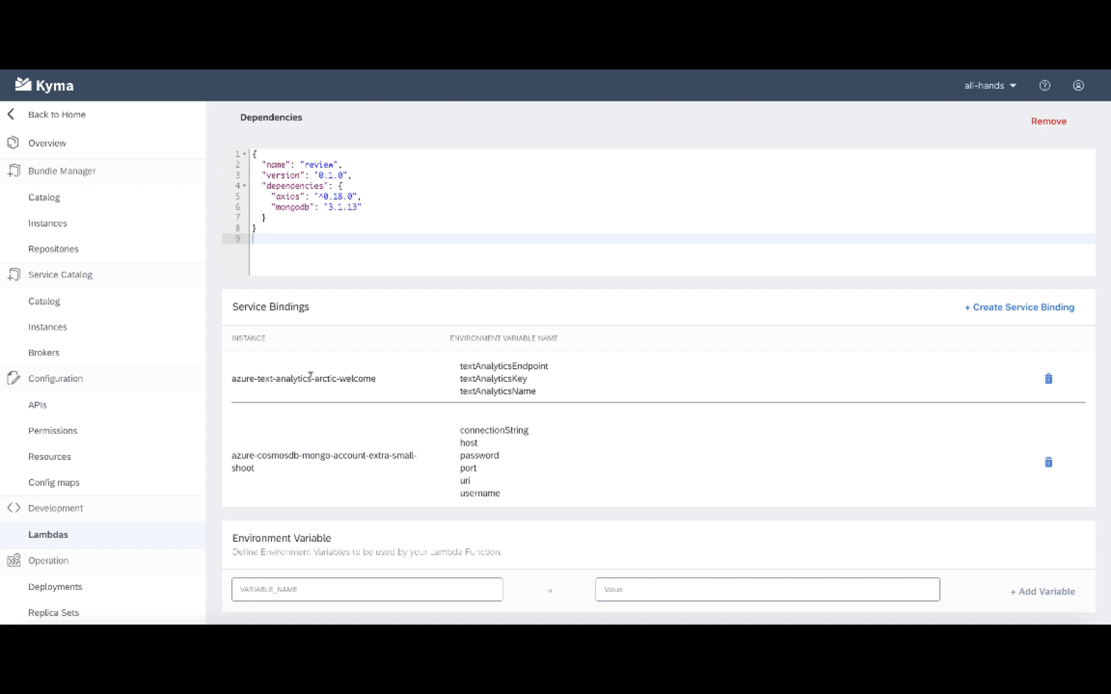
pyautogui.moveTo(231, 376); pyautogui.dragTo(296, 377)
pyautogui.click(232, 377)
pyautogui.moveTo(460, 366); pyautogui.dragTo(533, 390)
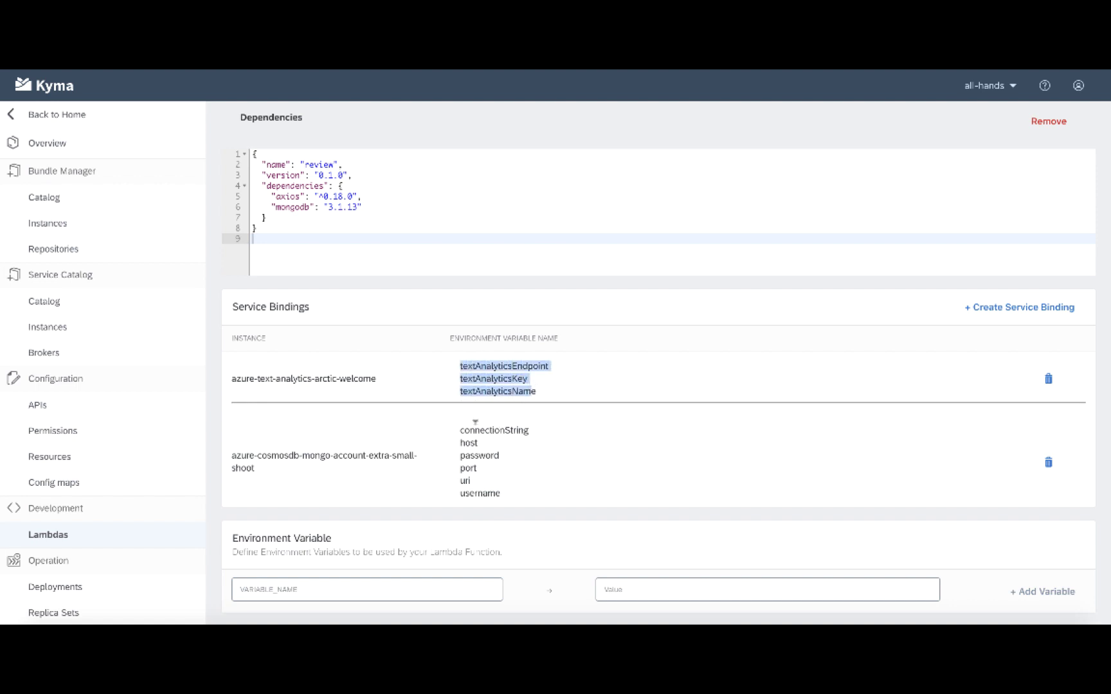
pyautogui.scroll(8, 444, 359)
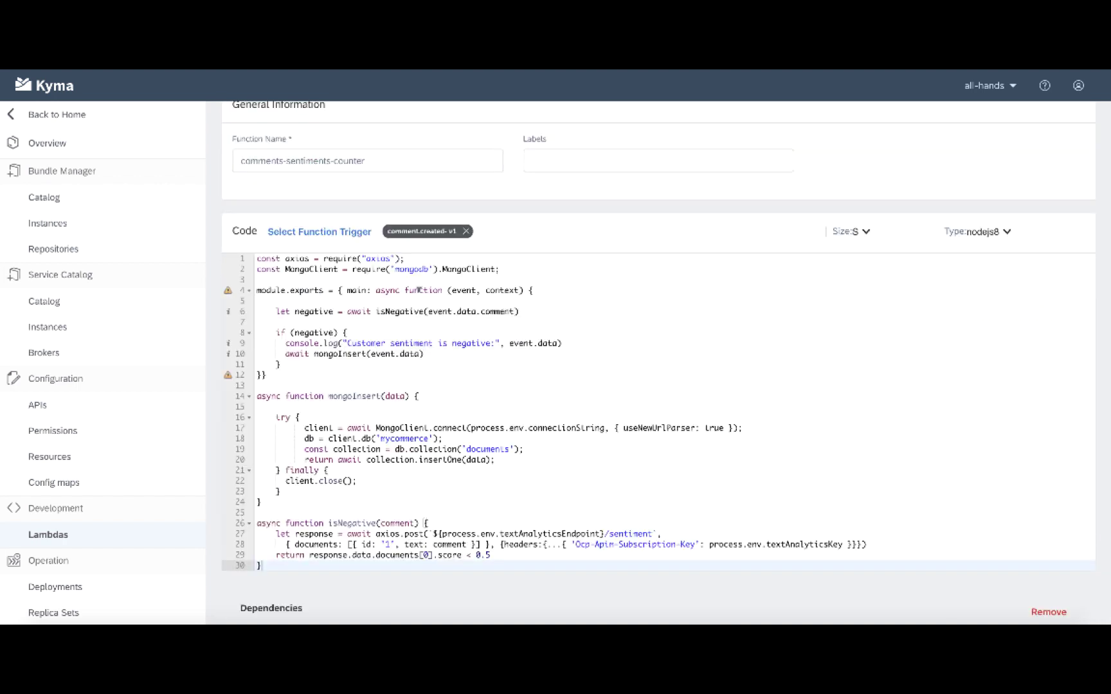
pyautogui.click(424, 300)
pyautogui.scroll(2, 434, 309)
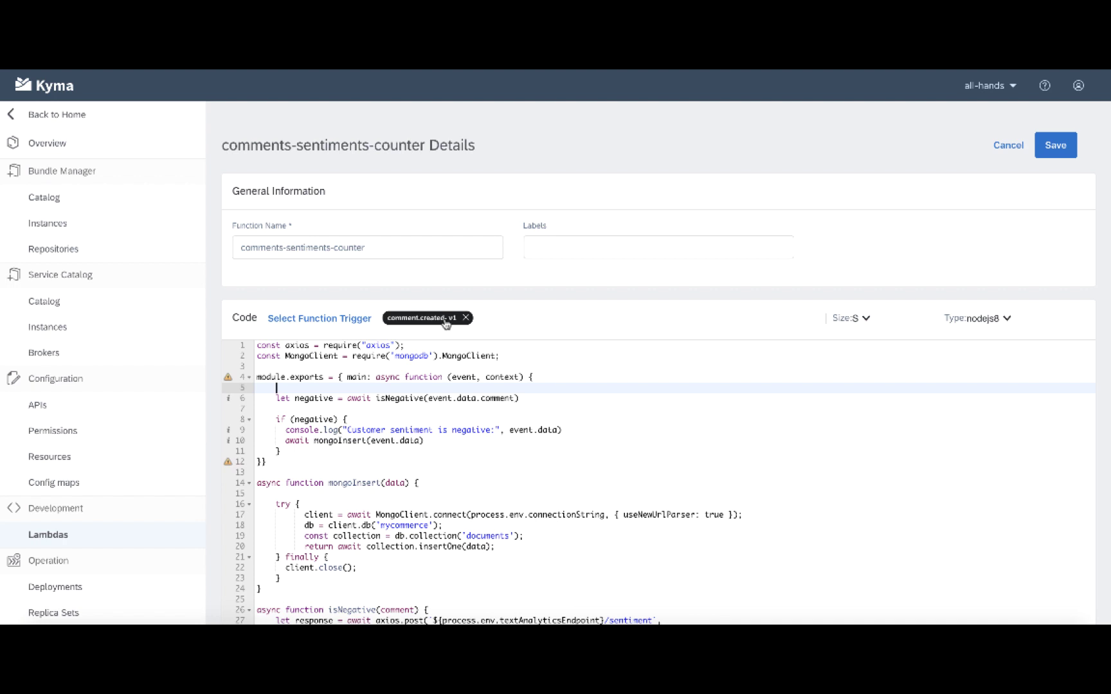
pyautogui.click(319, 318)
pyautogui.click(306, 346)
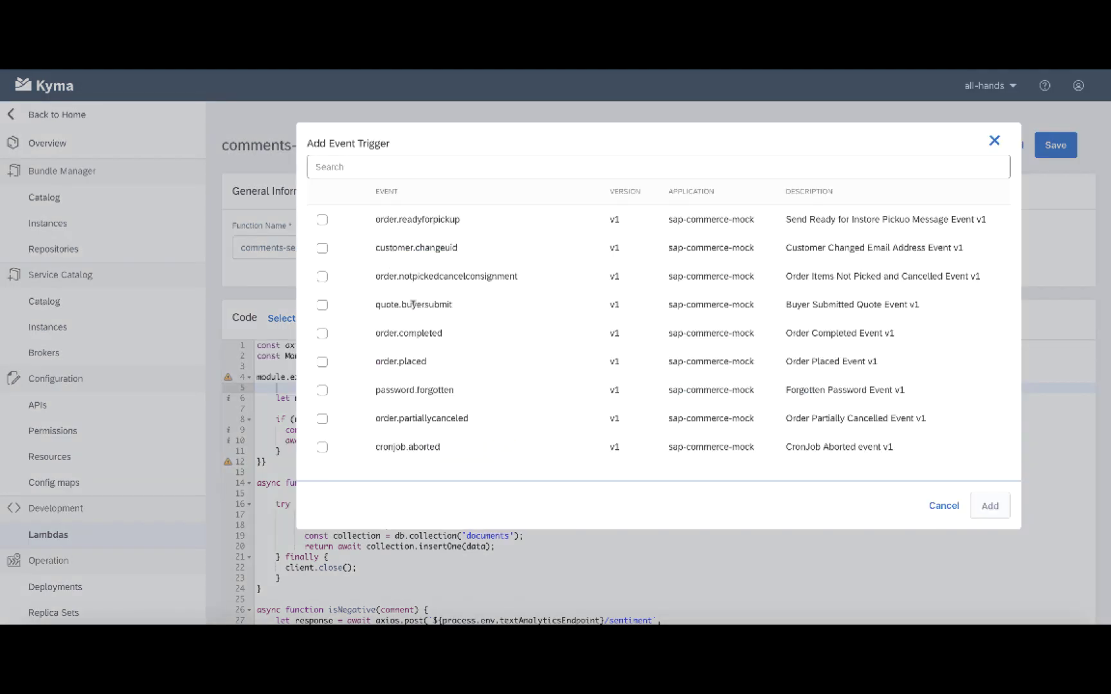
pyautogui.click(383, 165)
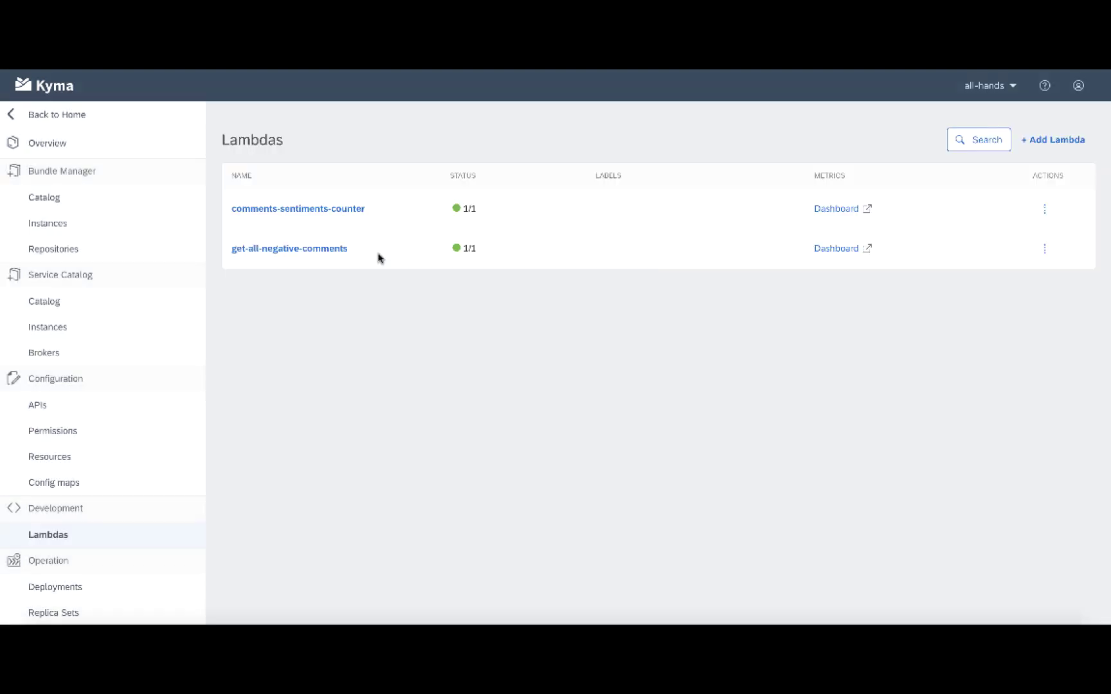
# - Open get-all-negative-comments and reveal its HTTP trigger function URL
pyautogui.click(352, 249)
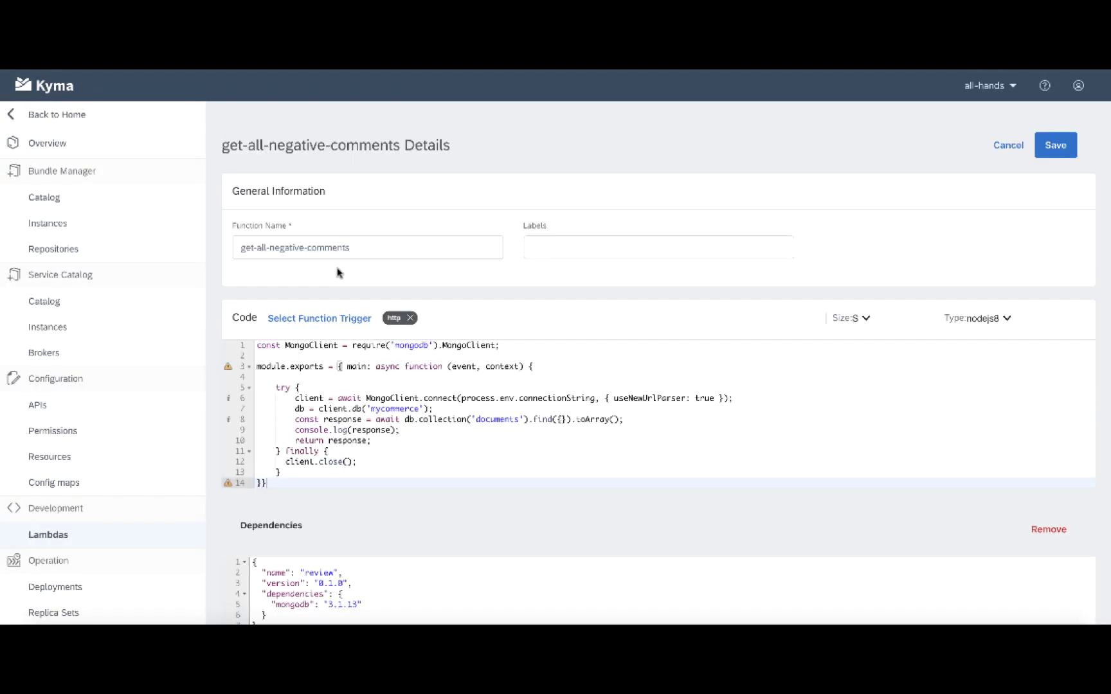
pyautogui.click(392, 318)
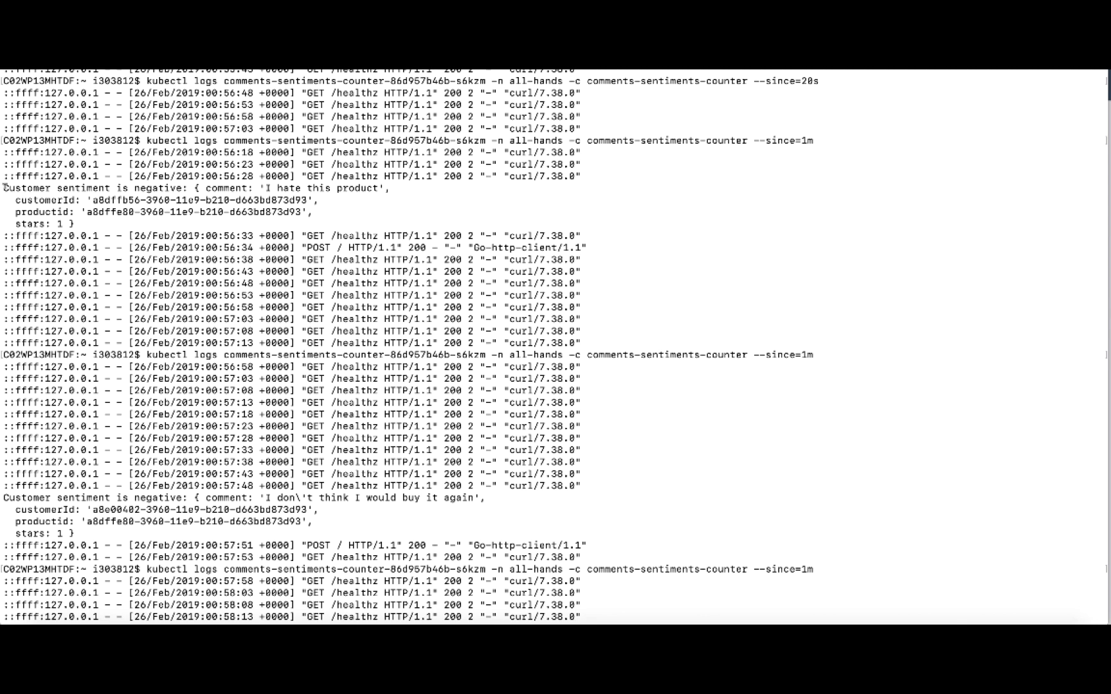
# - Highlight the negative comment and the unsaved positive comment in the kubectl logs
pyautogui.moveTo(3, 188); pyautogui.dragTo(316, 186)
pyautogui.scroll(-5, 360, 206)
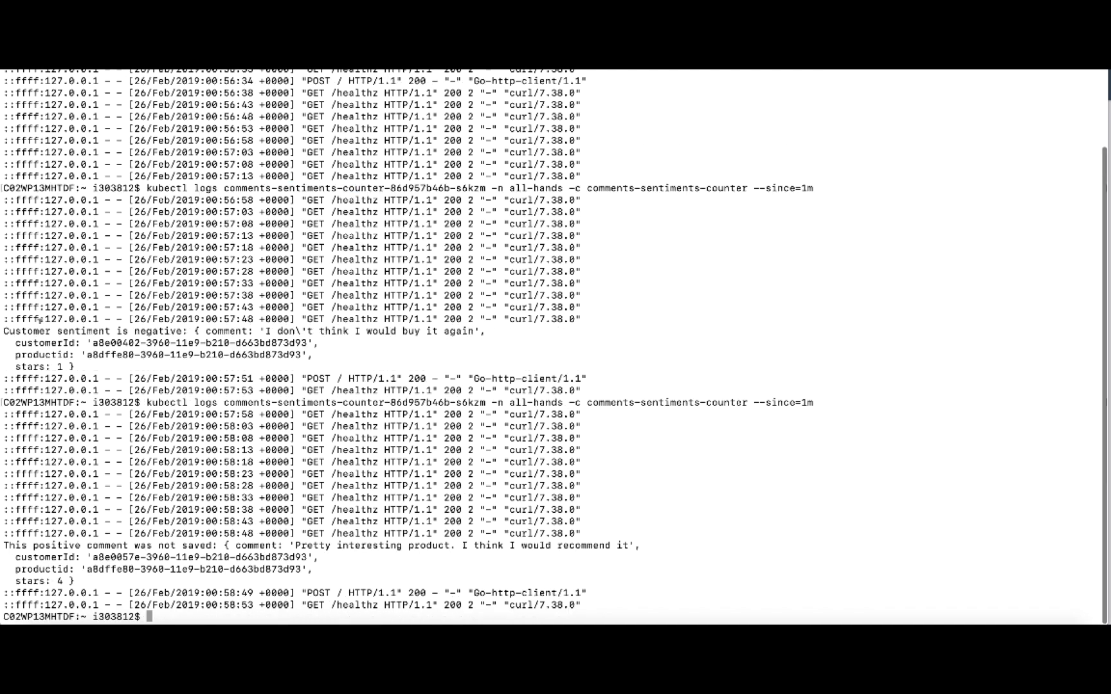
pyautogui.moveTo(4, 327); pyautogui.dragTo(297, 355)
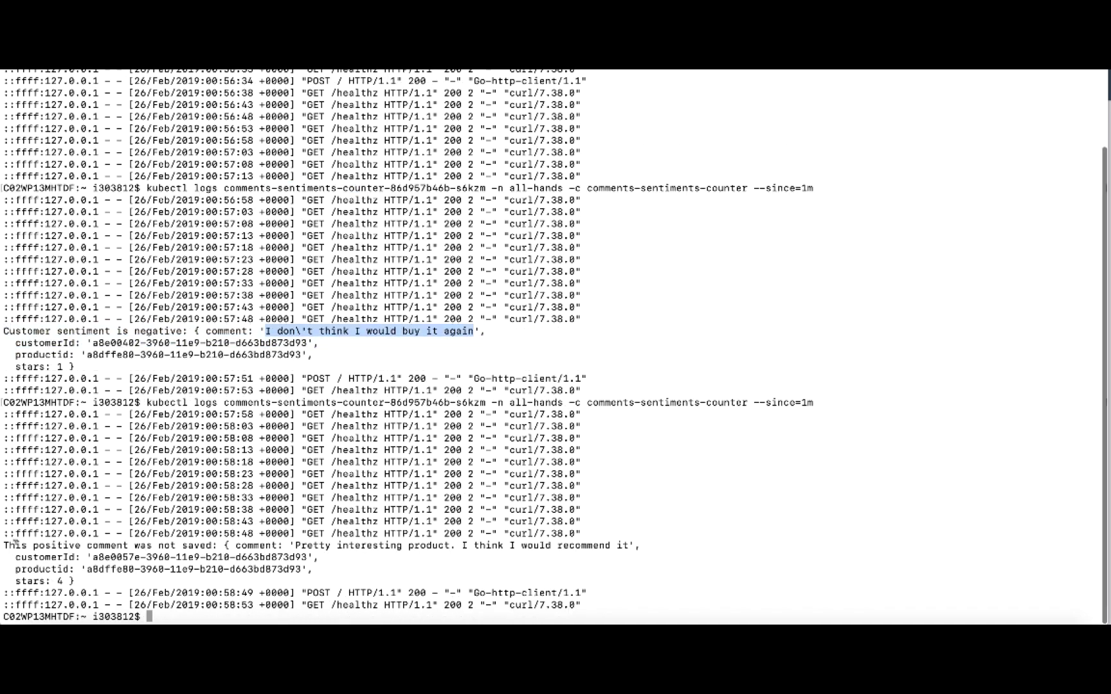
pyautogui.moveTo(6, 545); pyautogui.dragTo(74, 580)
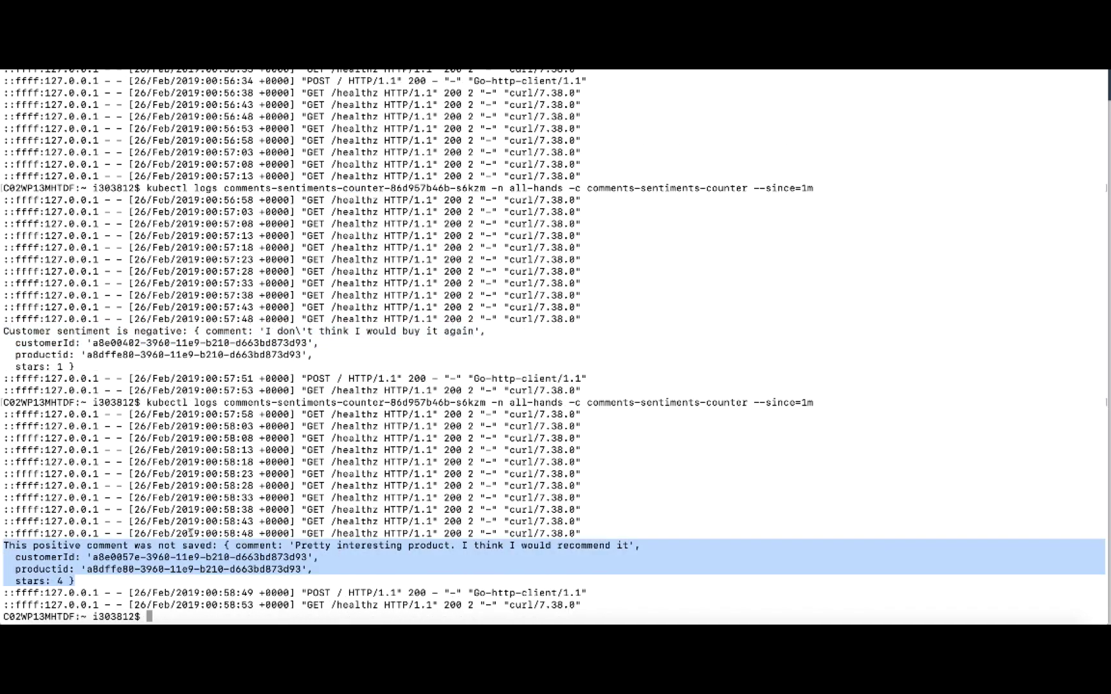
pyautogui.click(195, 541)
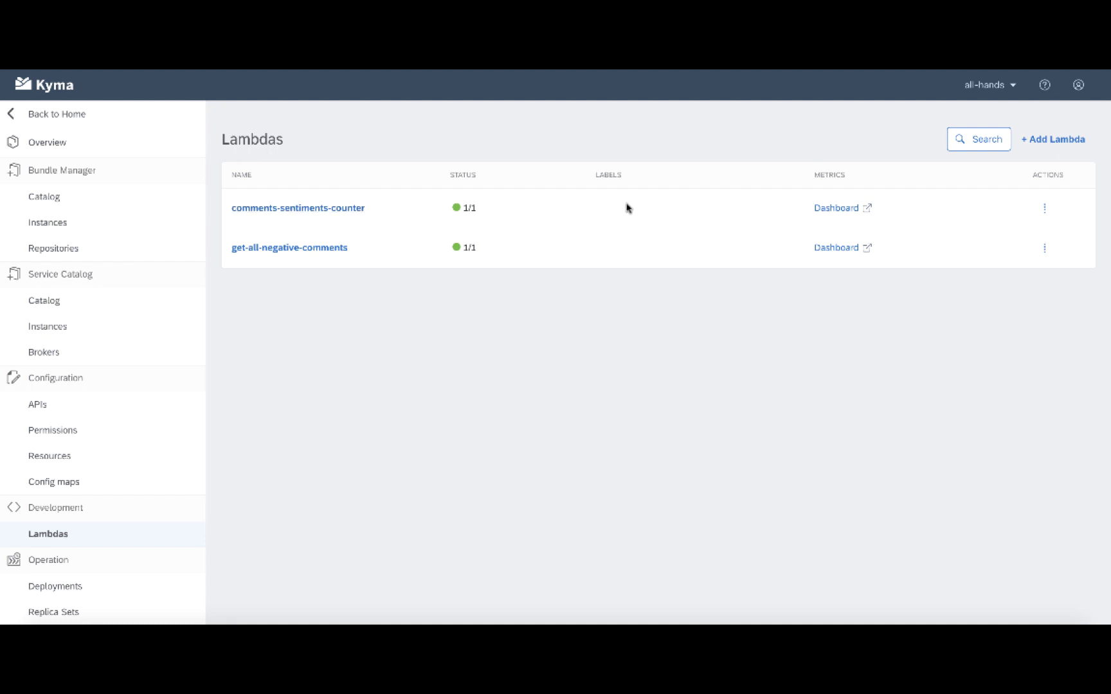
pyautogui.click(836, 210)
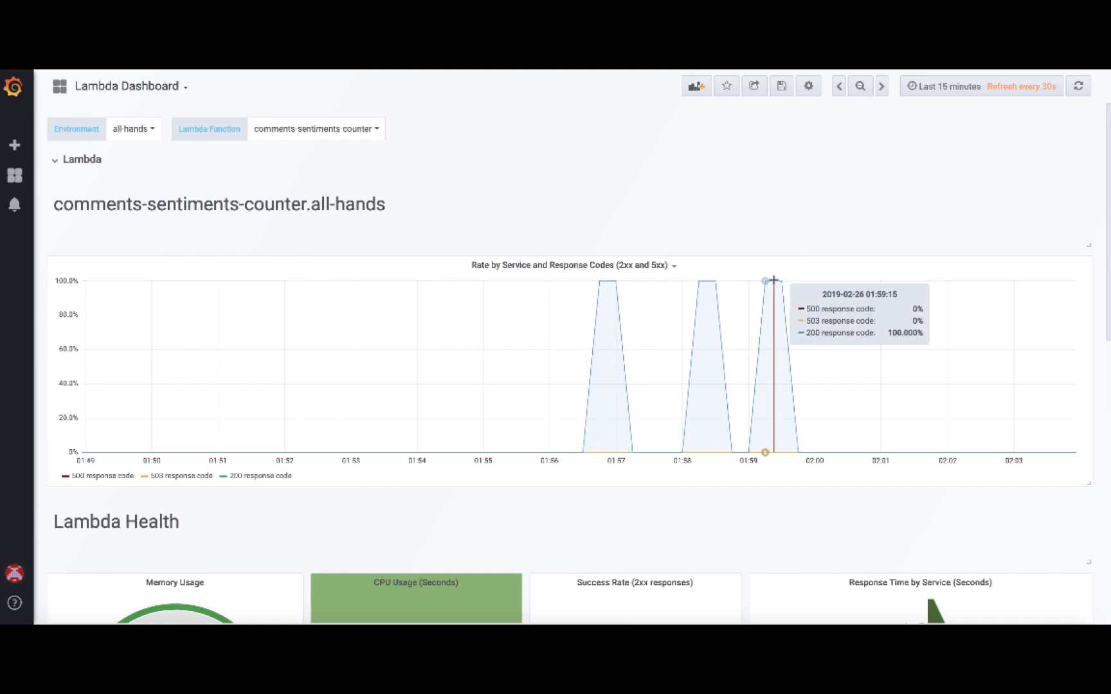
pyautogui.scroll(-10, 773, 280)
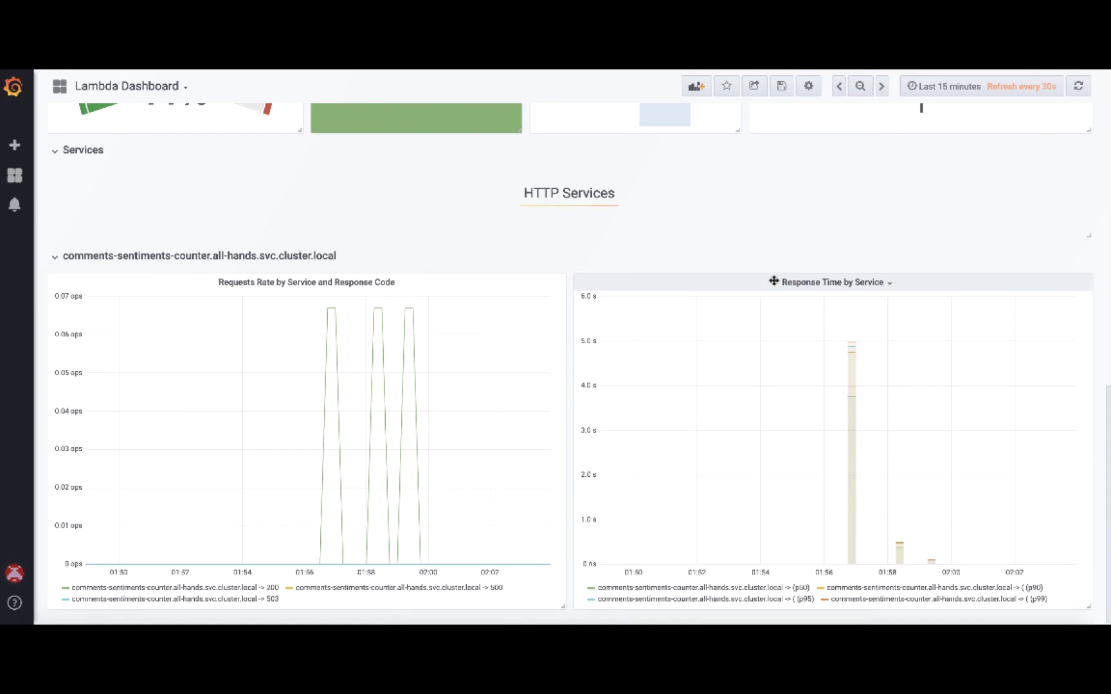
pyautogui.scroll(5, 743, 240)
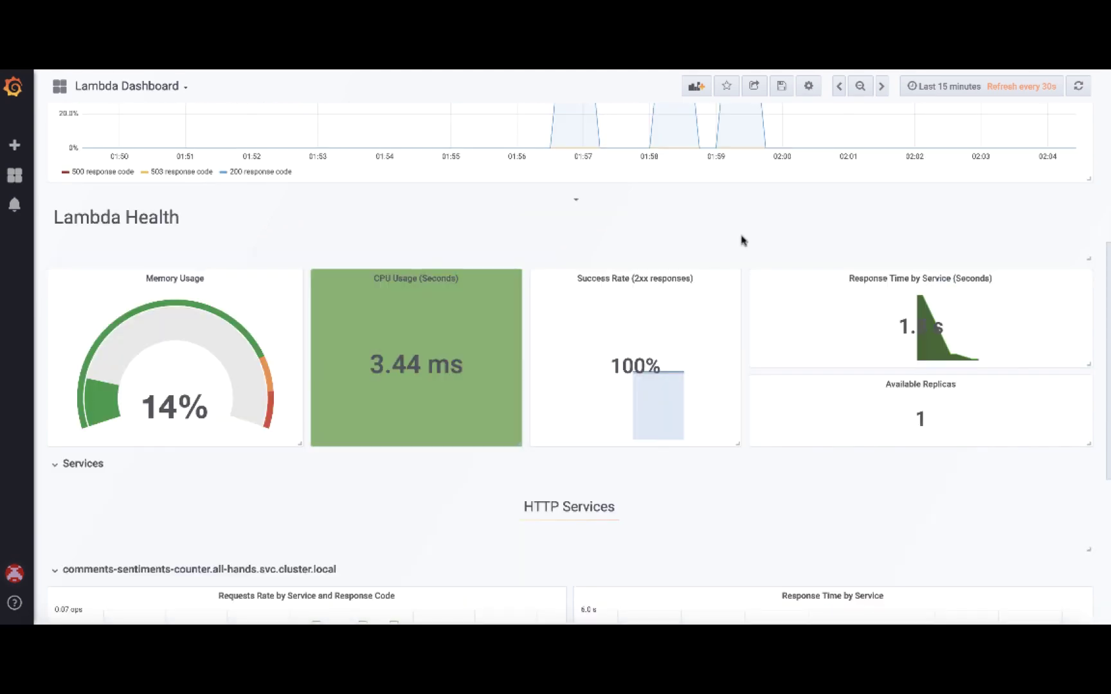
pyautogui.hotkey('ctrl', 'w')
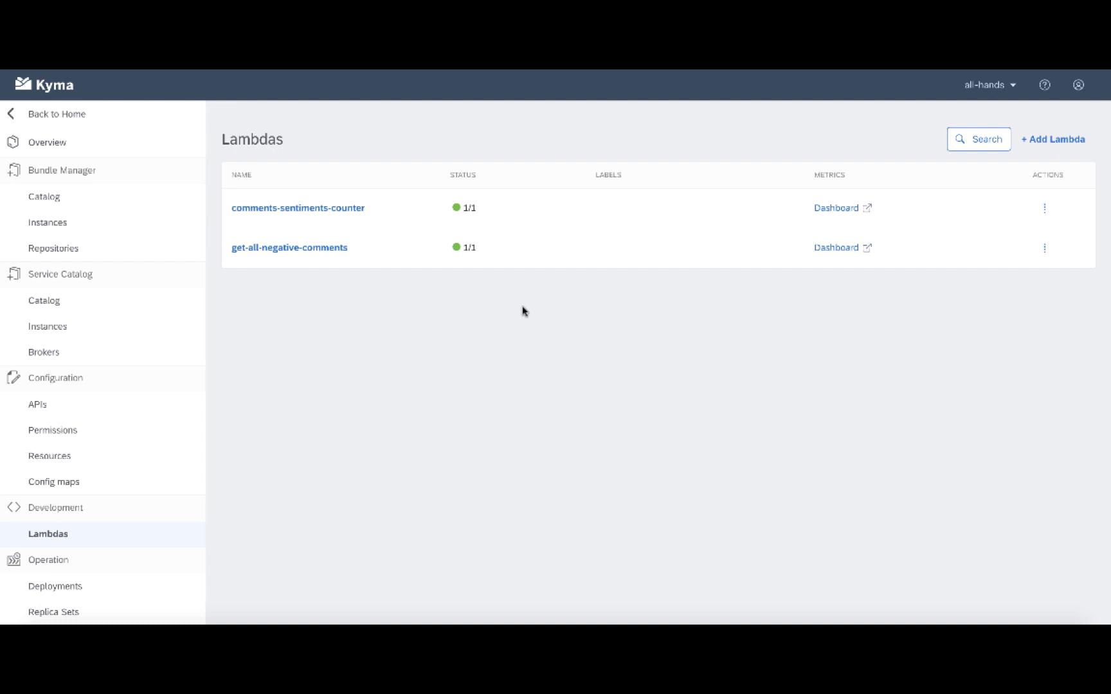
# - Paste the get-all-negative-comments function URL into a new Chrome tab
pyautogui.hotkey('ctrl', 't')
pyautogui.write('https://get-all-negative-comments-all-hands.cloudnativecon.cluster.kyma.cx/')
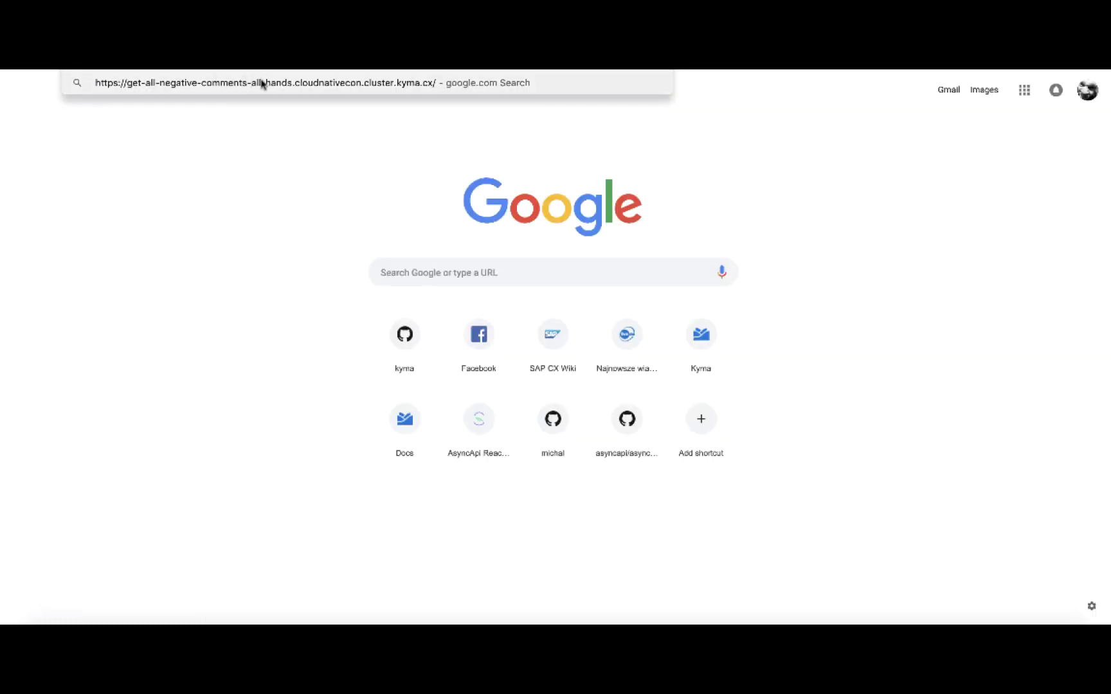